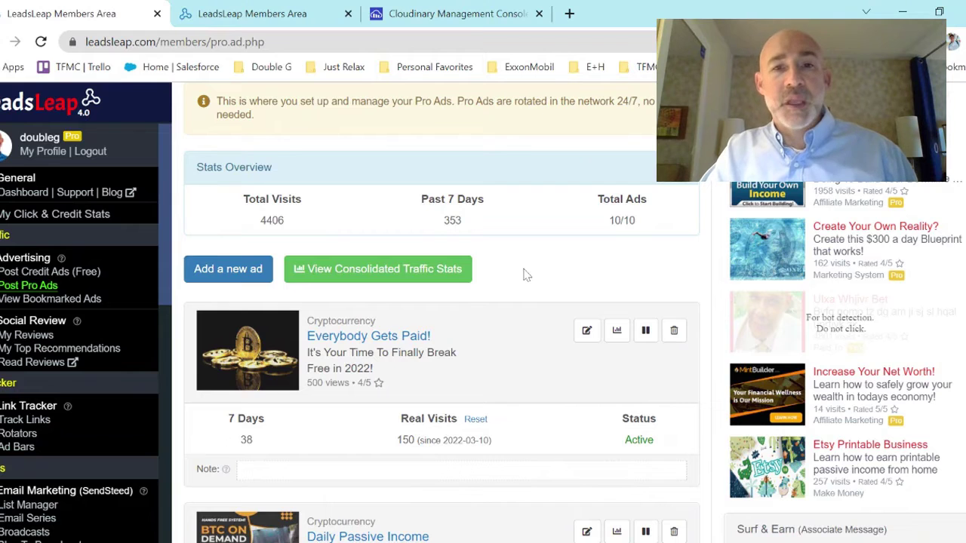
Add a new ad unit to the Pro Ads list and go to its blank setup form.
{"action": "left_click", "coordinate": [225, 279]}
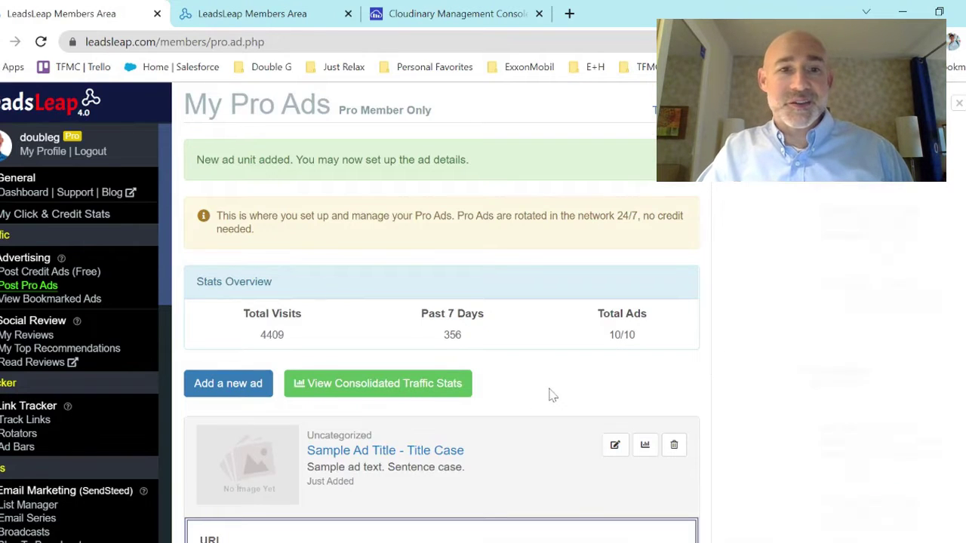
{"action": "scroll", "coordinate": [551, 395], "scroll_direction": "down", "scroll_amount": 2}
{"action": "scroll", "coordinate": [550, 394], "scroll_direction": "down", "scroll_amount": 1}
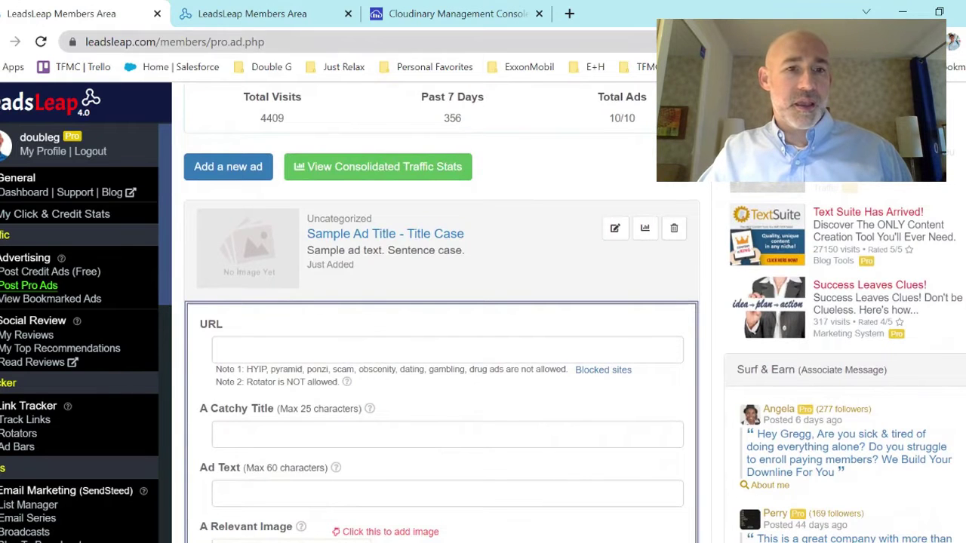
{"action": "left_click", "coordinate": [254, 21]}
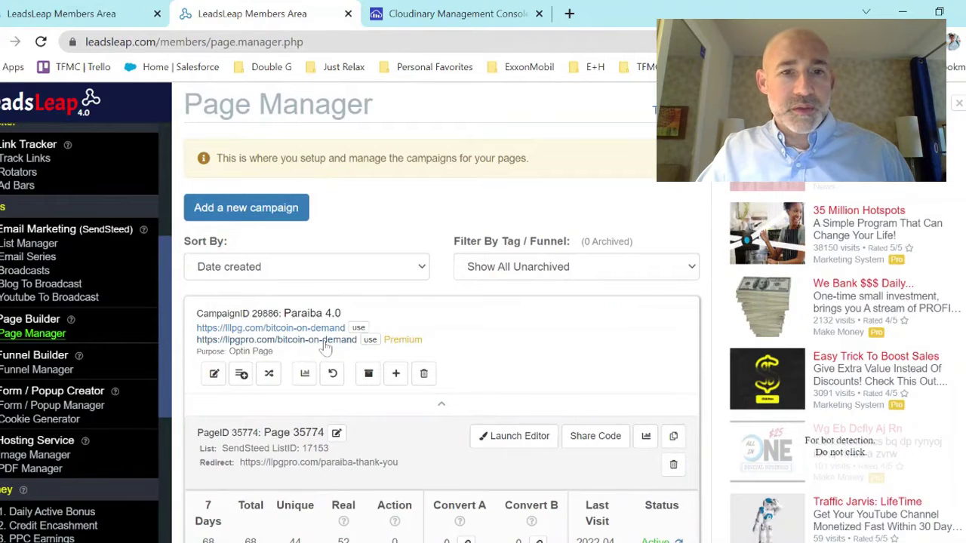
{"action": "left_click", "coordinate": [85, 18]}
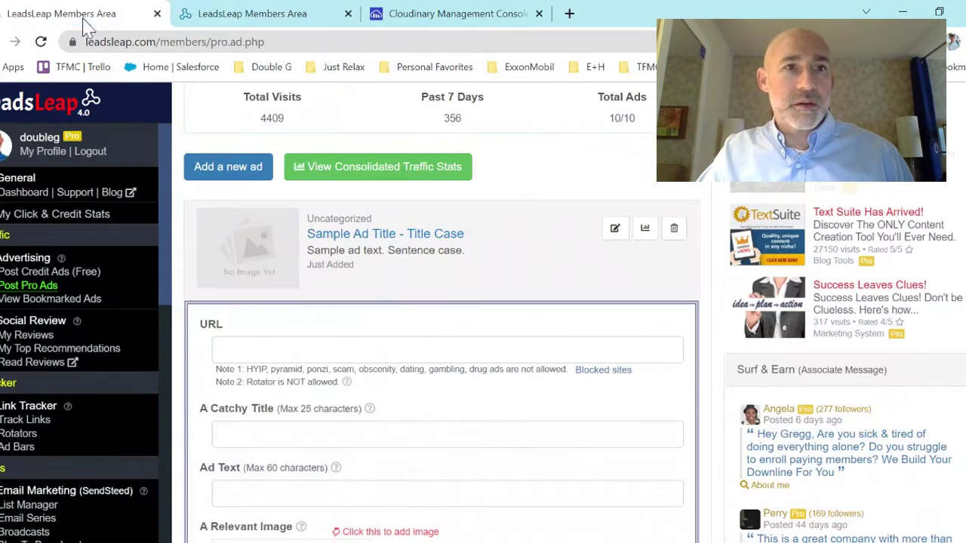
{"action": "left_click", "coordinate": [447, 350]}
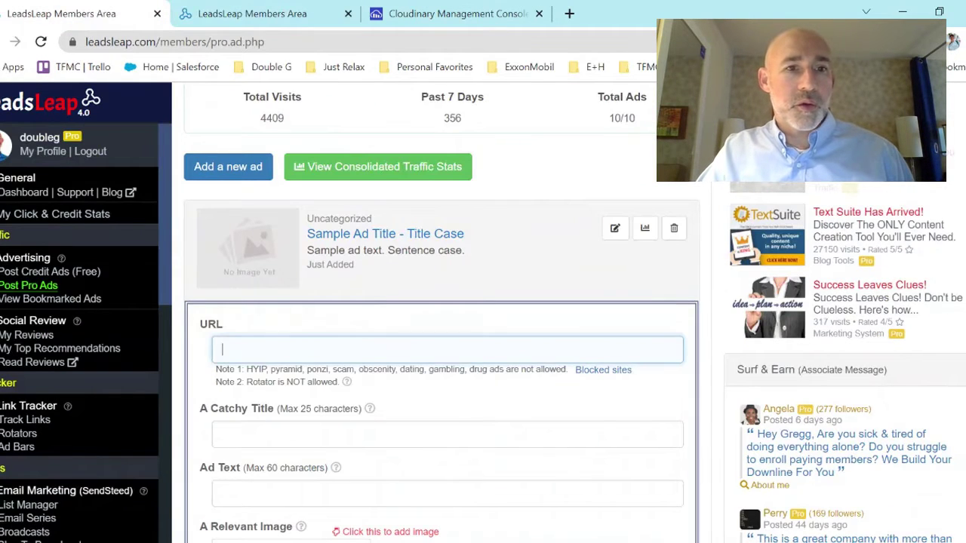
{"action": "type", "text": "https://llpgpro.com/bitcoin-on-demand"}
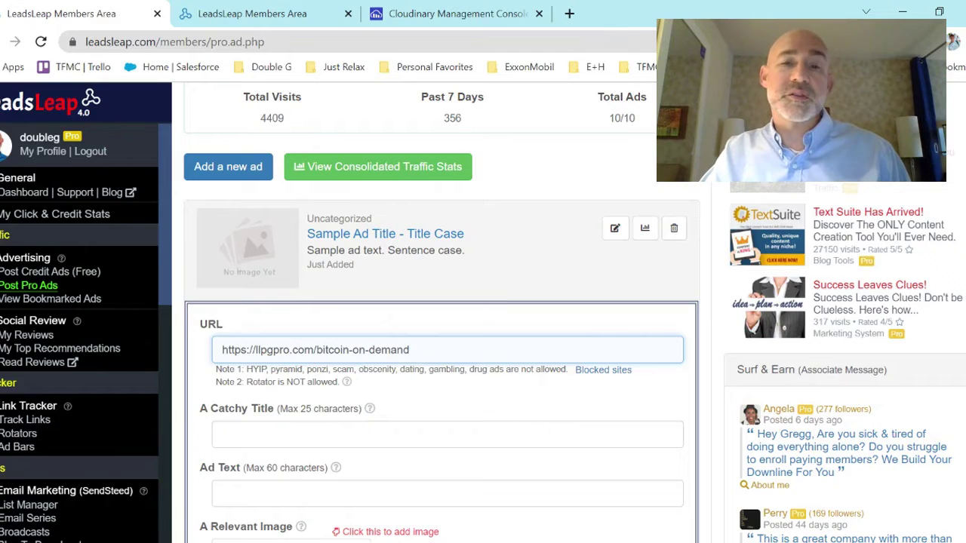
Set the ad's catchy title to "Earn Bitcoin On-Demand".
{"action": "left_click", "coordinate": [224, 435]}
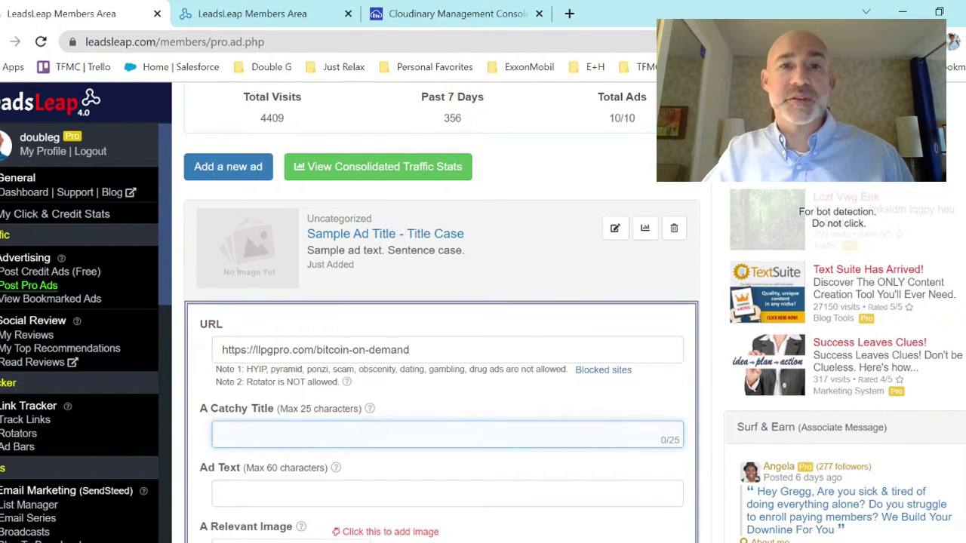
{"action": "scroll", "coordinate": [361, 398], "scroll_direction": "down", "scroll_amount": 1}
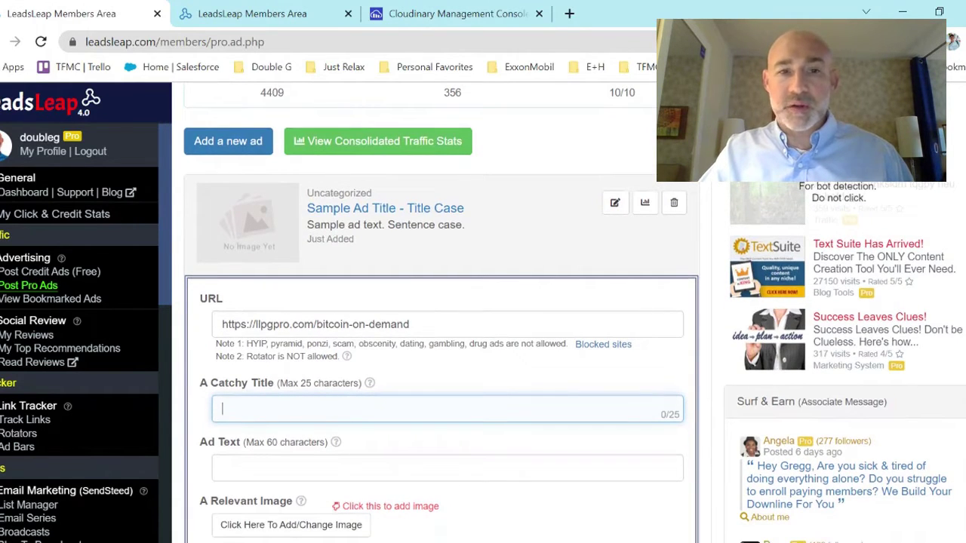
{"action": "type", "text": "Earn Bit"}
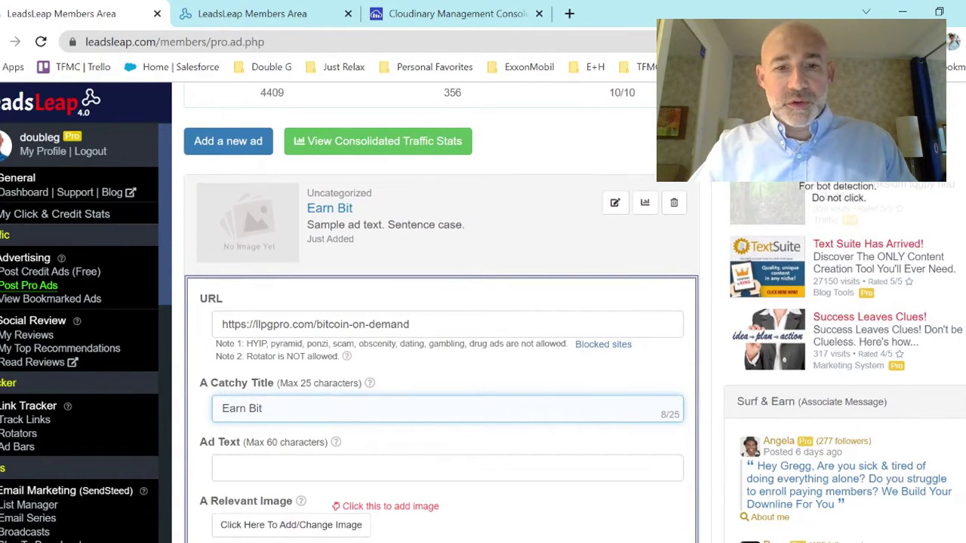
{"action": "type", "text": "coin On-Demand"}
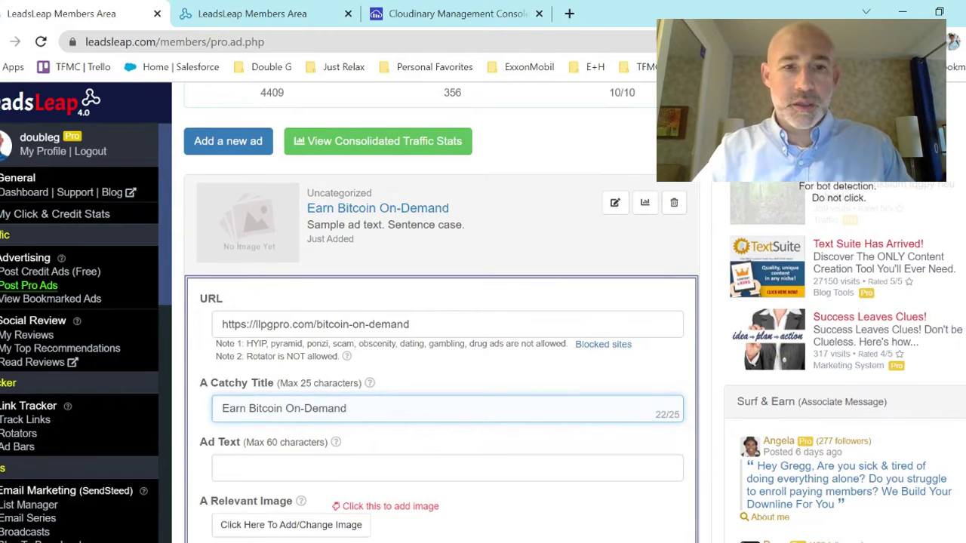
Enter "100% Passive Income Earning Daily On Lifetime Contracts" as the ad text.
{"action": "left_click", "coordinate": [447, 468]}
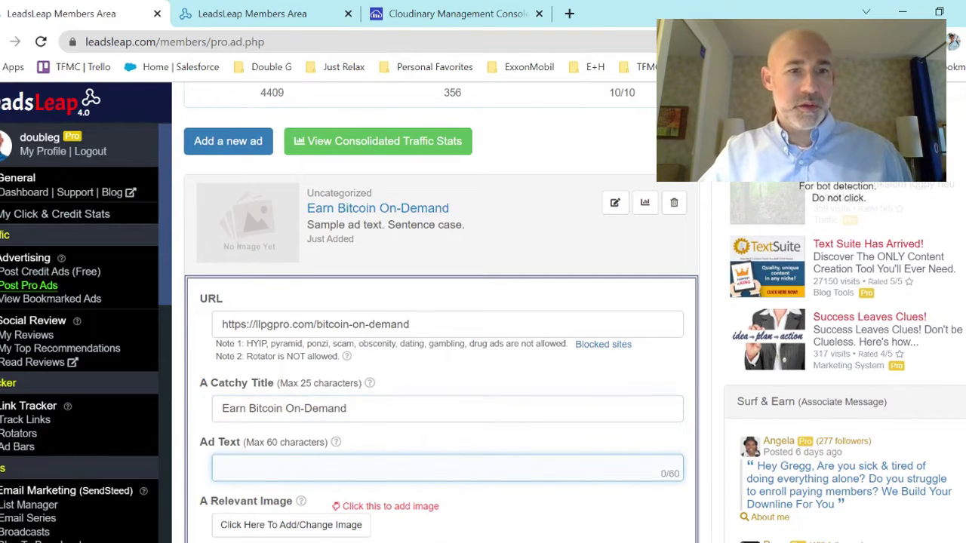
{"action": "type", "text": "100% "}
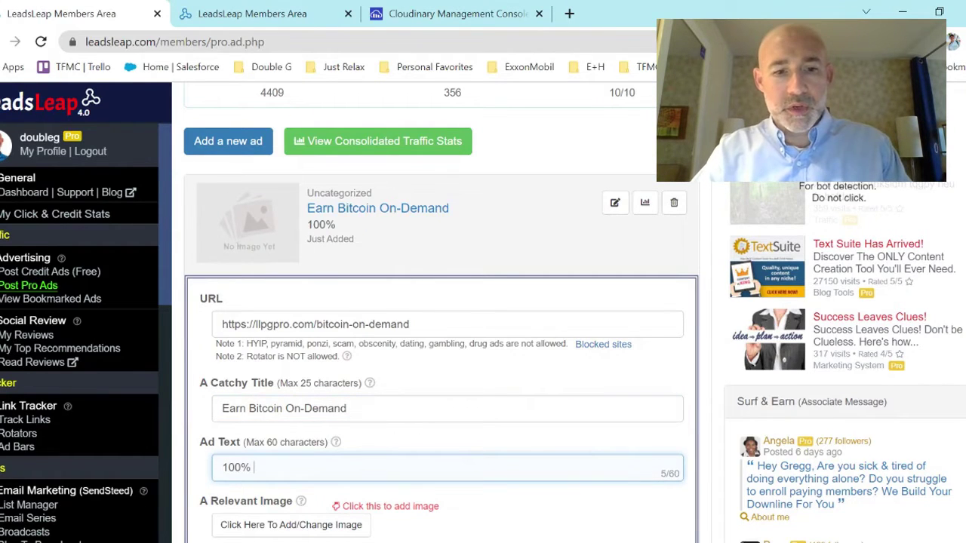
{"action": "type", "text": "pass"}
{"action": "key", "text": "BackSpace"}
{"action": "key", "text": "BackSpace"}
{"action": "key", "text": "BackSpace"}
{"action": "key", "text": "BackSpace"}
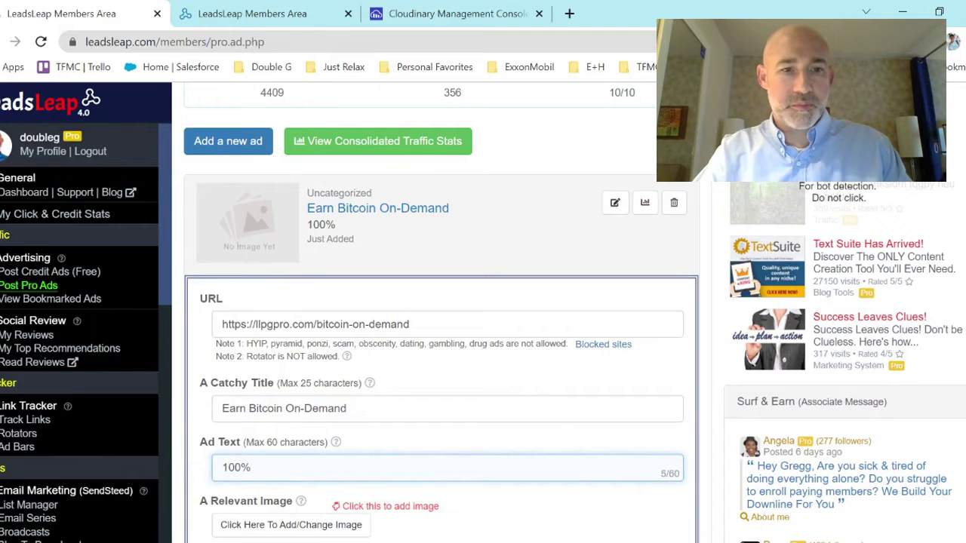
{"action": "type", "text": "Pas"}
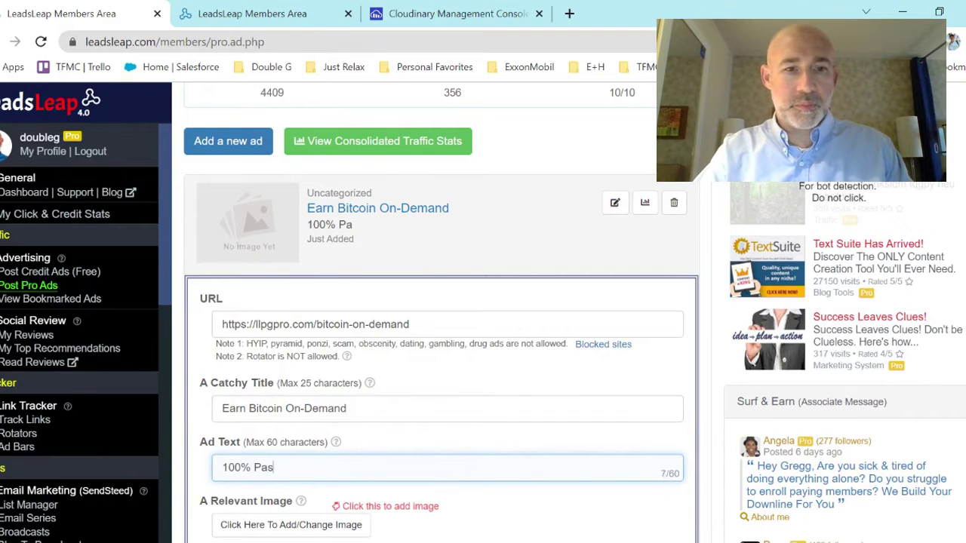
{"action": "type", "text": "sive Income "}
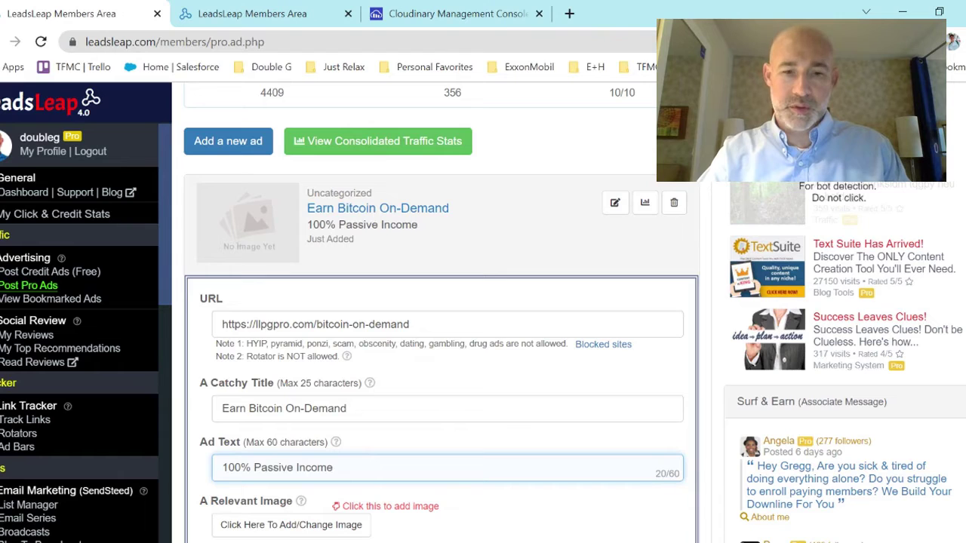
{"action": "type", "text": "Earning"}
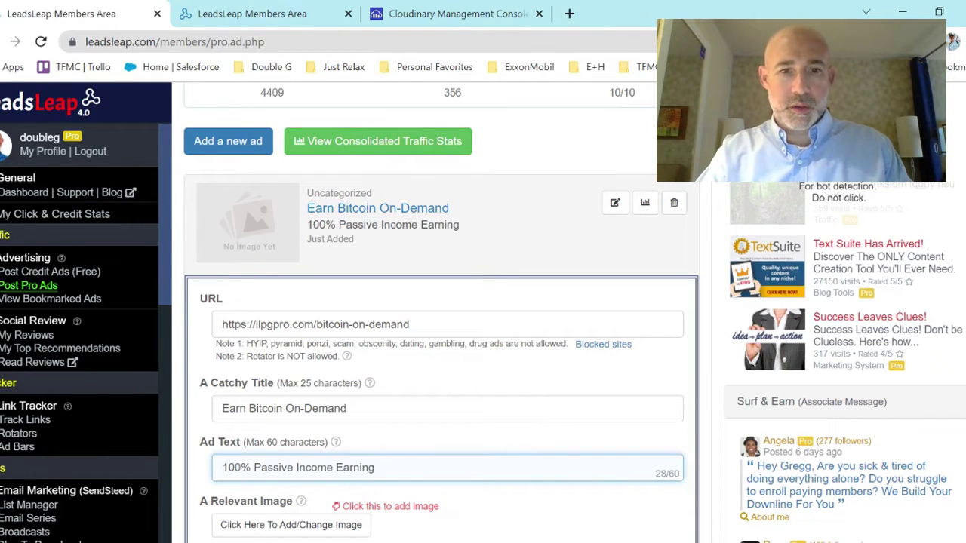
{"action": "type", "text": " On Lifetime Contracts"}
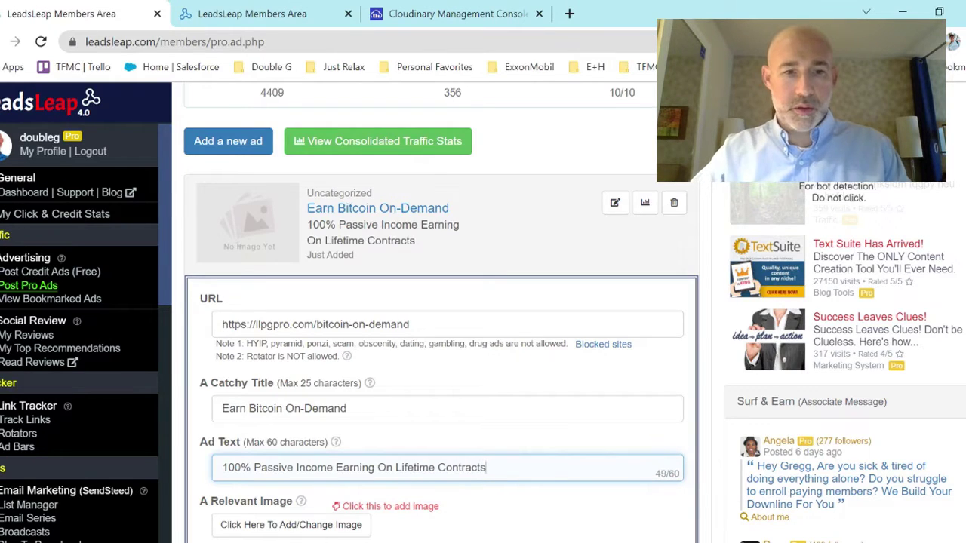
{"action": "left_click", "coordinate": [376, 467]}
{"action": "type", "text": "Daily"}
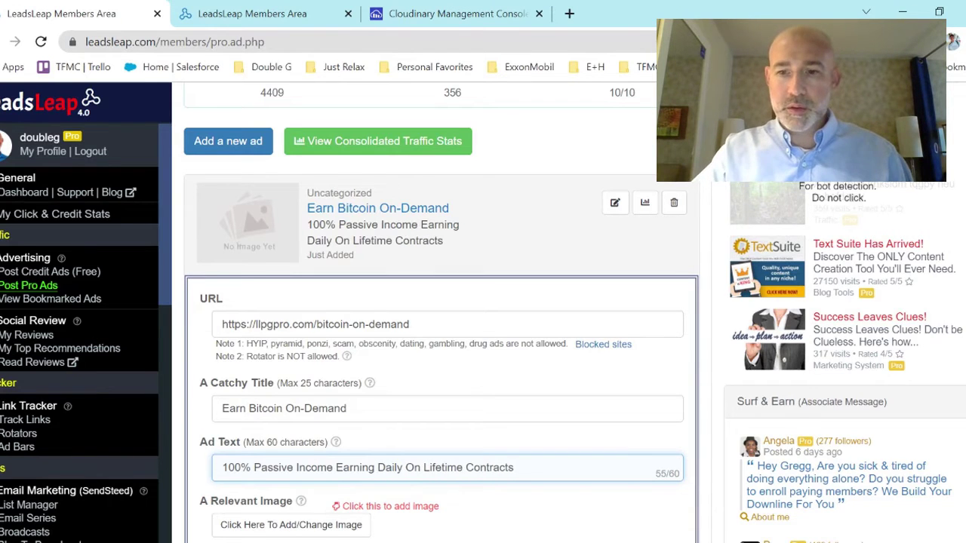
Open the image uploader for the ad's relevant image.
{"action": "scroll", "coordinate": [450, 371], "scroll_direction": "down", "scroll_amount": 3}
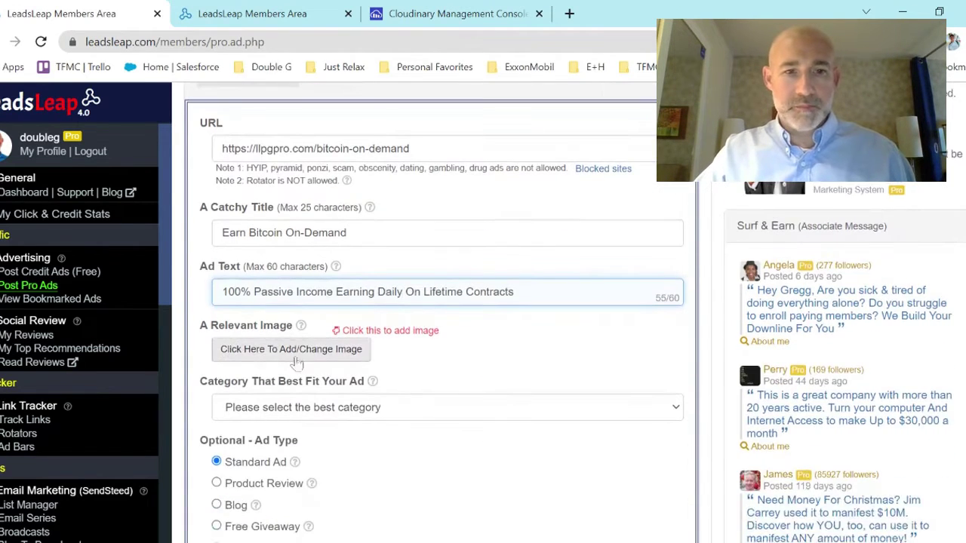
{"action": "left_click", "coordinate": [259, 350]}
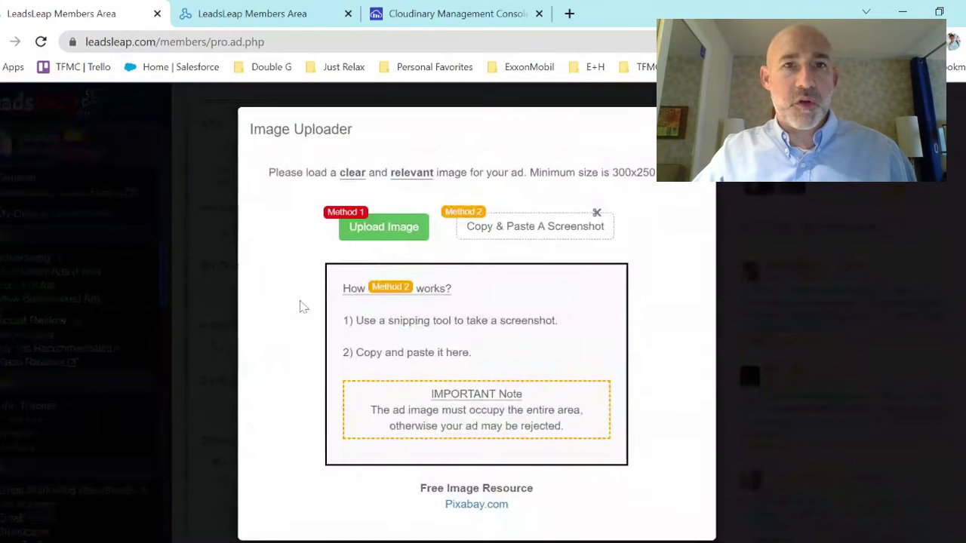
Switch to the Cloudinary media library and look through the banners in the Paraiba folder for a suitable ad image.
{"action": "left_click", "coordinate": [437, 21]}
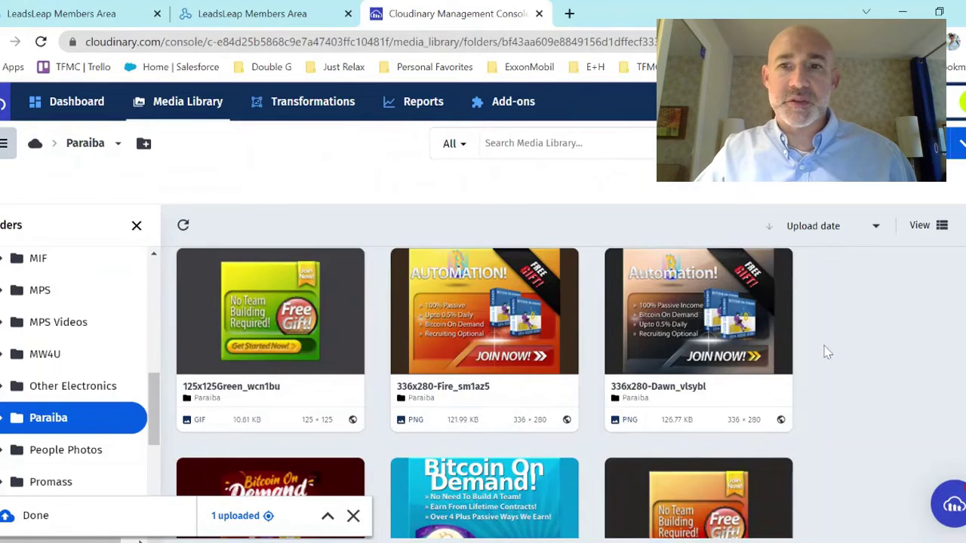
{"action": "scroll", "coordinate": [826, 353], "scroll_direction": "up", "scroll_amount": 2}
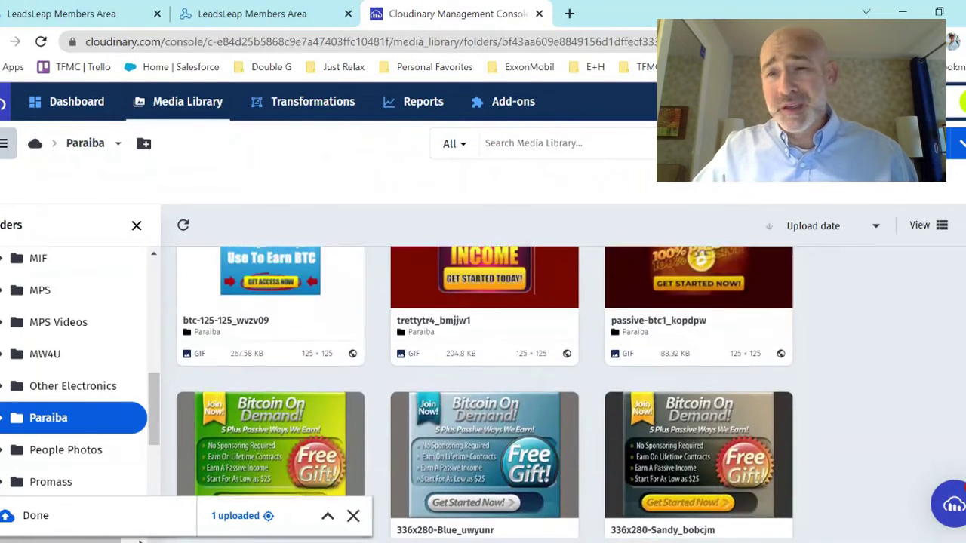
{"action": "scroll", "coordinate": [526, 369], "scroll_direction": "down", "scroll_amount": 4}
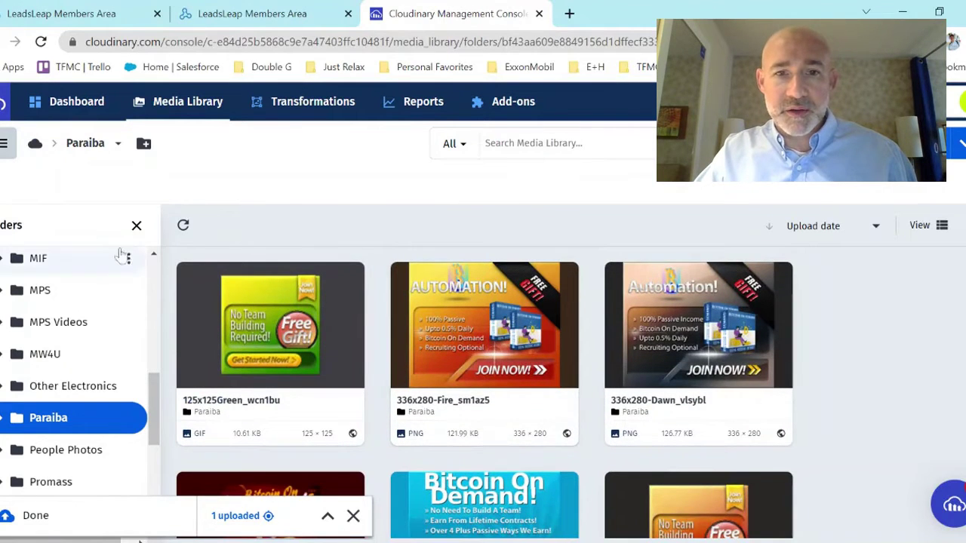
{"action": "left_click", "coordinate": [136, 225]}
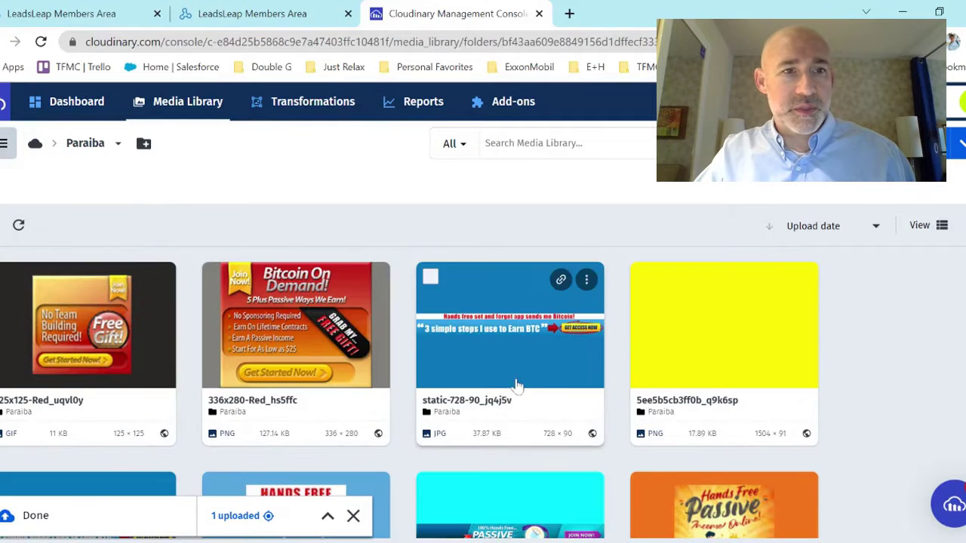
{"action": "scroll", "coordinate": [615, 448], "scroll_direction": "down", "scroll_amount": 3}
{"action": "scroll", "coordinate": [615, 448], "scroll_direction": "down", "scroll_amount": 4}
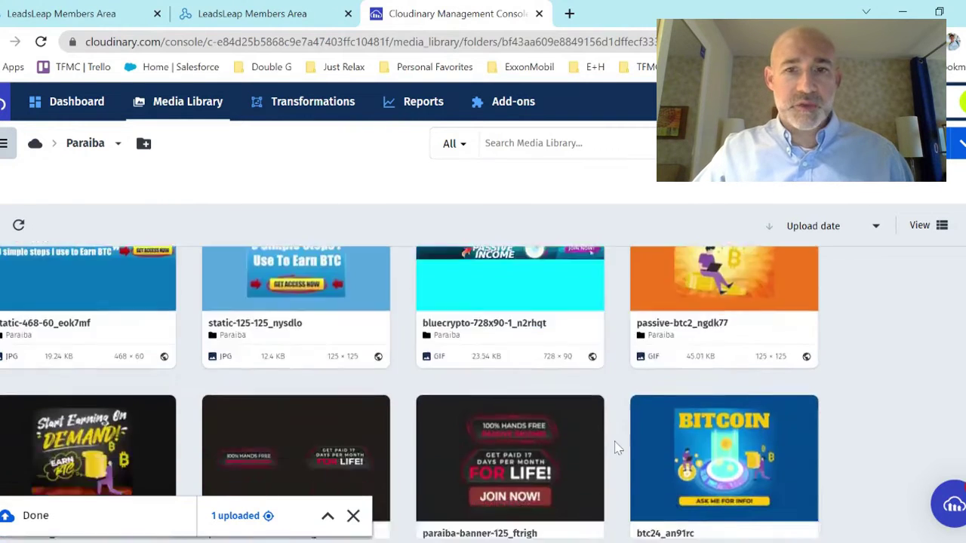
{"action": "scroll", "coordinate": [622, 420], "scroll_direction": "down", "scroll_amount": 2}
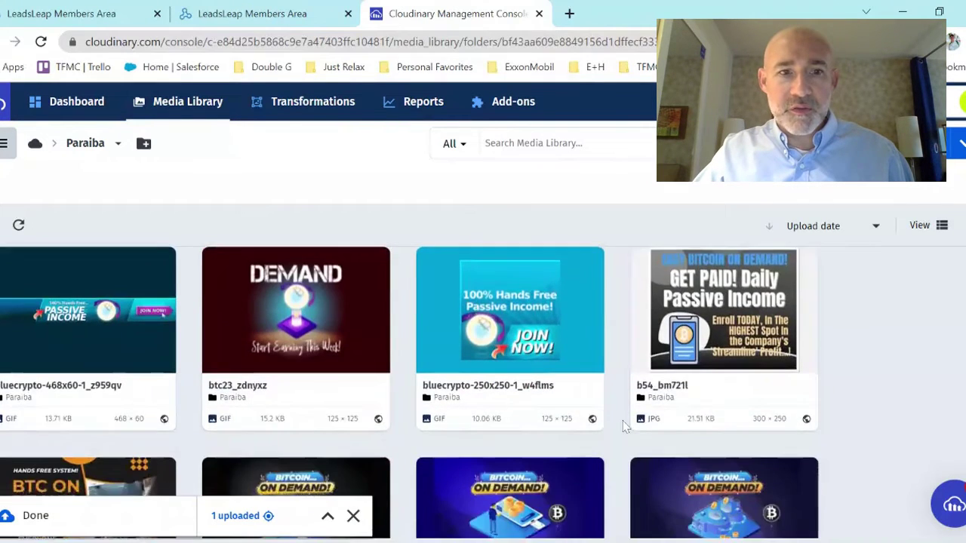
{"action": "scroll", "coordinate": [622, 420], "scroll_direction": "up", "scroll_amount": 7}
{"action": "scroll", "coordinate": [623, 427], "scroll_direction": "up", "scroll_amount": 2}
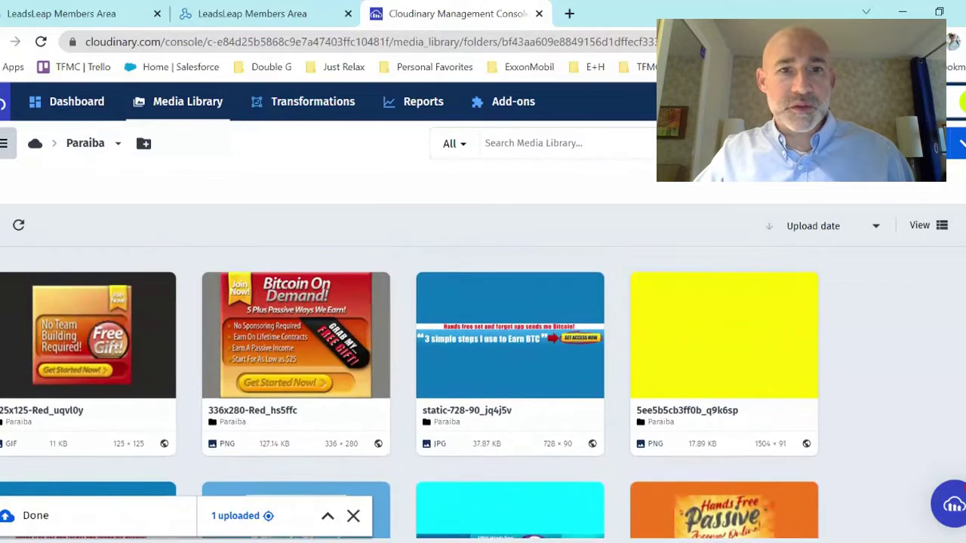
Return to the LeadsLeap image uploader, upload the yellow and orange "Automation!" Bitcoin On Demand banner, and accept it as the ad image.
{"action": "left_click", "coordinate": [75, 14]}
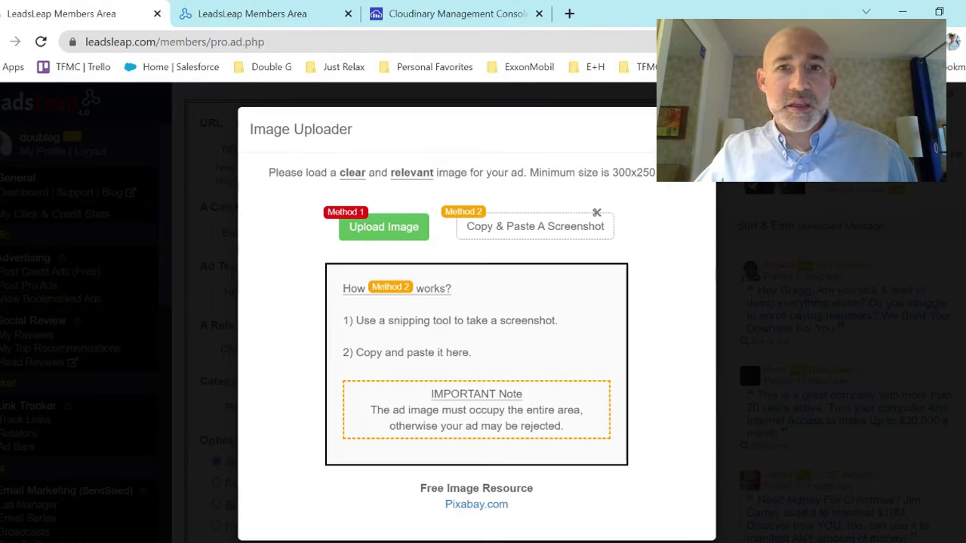
{"action": "left_click", "coordinate": [382, 243]}
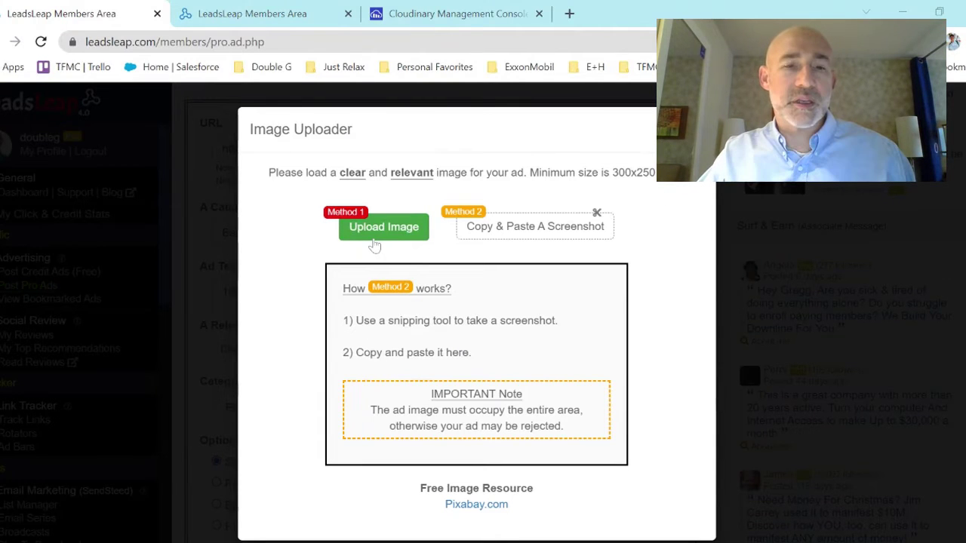
{"action": "left_click", "coordinate": [693, 439]}
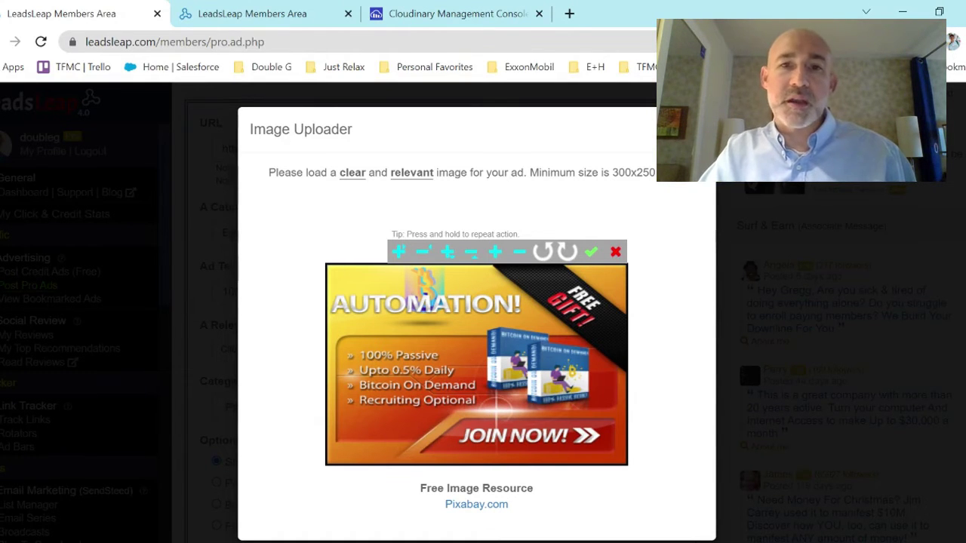
{"action": "left_click", "coordinate": [592, 253]}
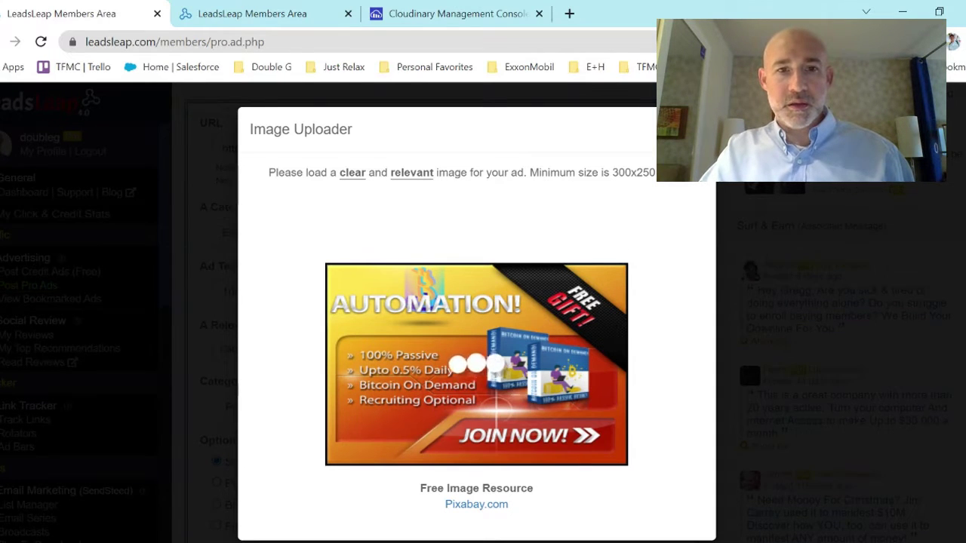
Set the ad's category to Cryptocurrency and leave the social review link on Automatic (by default).
{"action": "scroll", "coordinate": [550, 356], "scroll_direction": "down", "scroll_amount": 1}
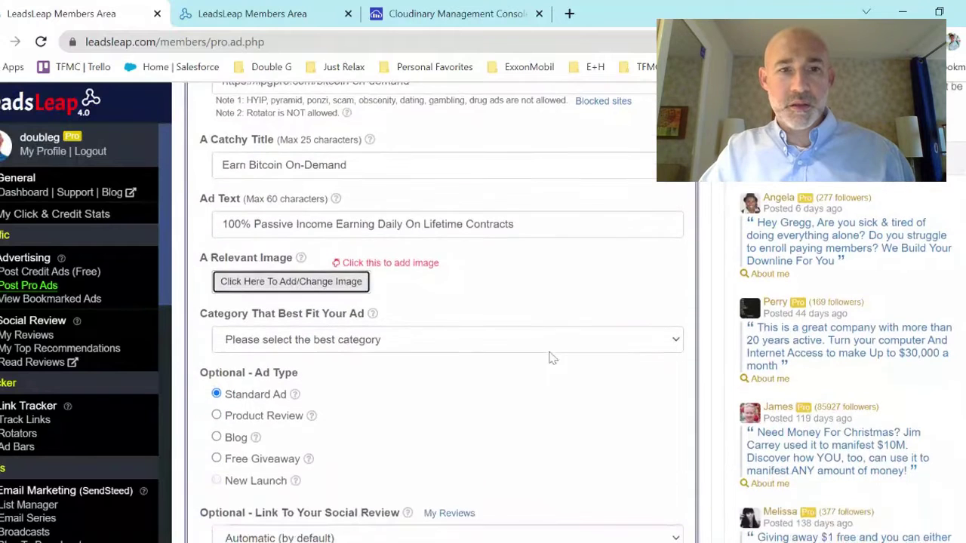
{"action": "left_click", "coordinate": [476, 332]}
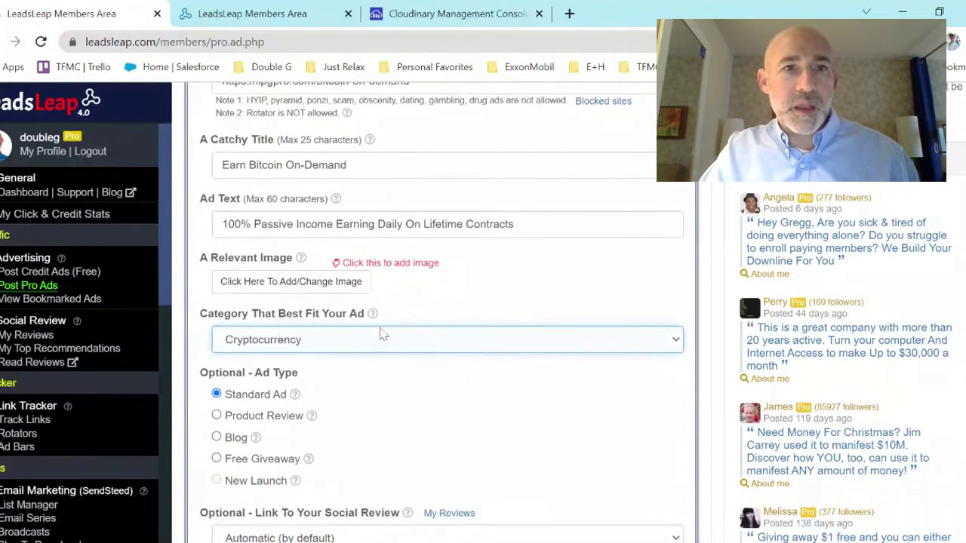
{"action": "scroll", "coordinate": [448, 439], "scroll_direction": "down", "scroll_amount": 2}
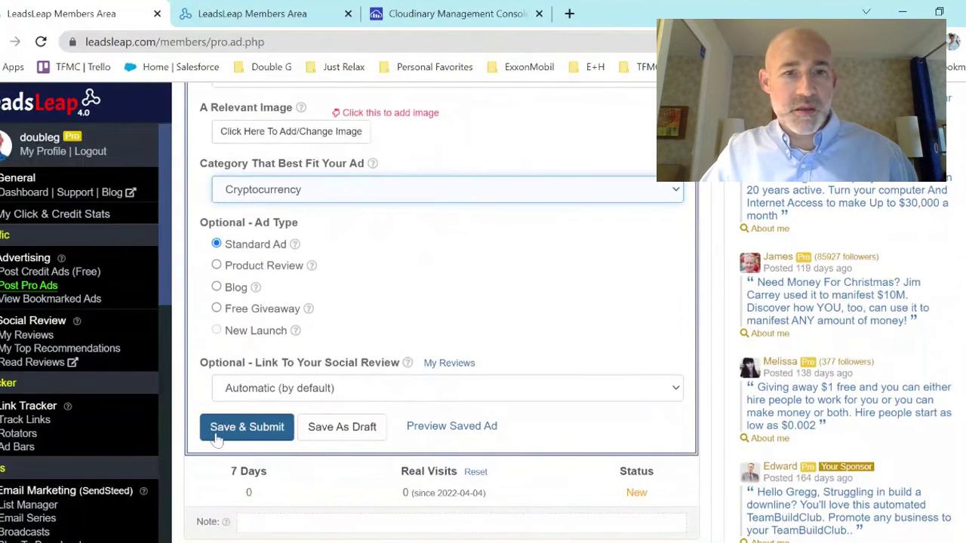
{"action": "left_click", "coordinate": [276, 398]}
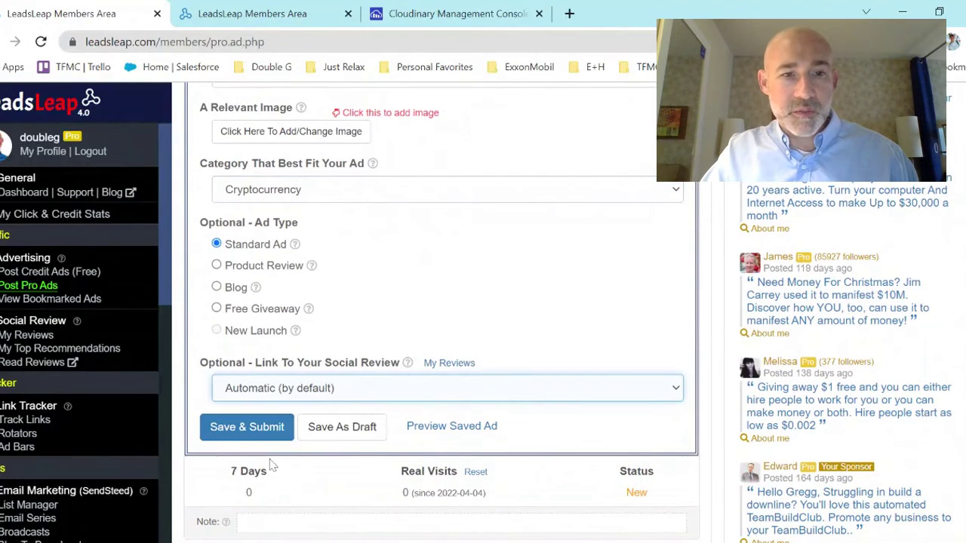
Link the ad to the paraiba.world social review and preview the saved ad with its link opened in a new window.
{"action": "key", "text": "Down"}
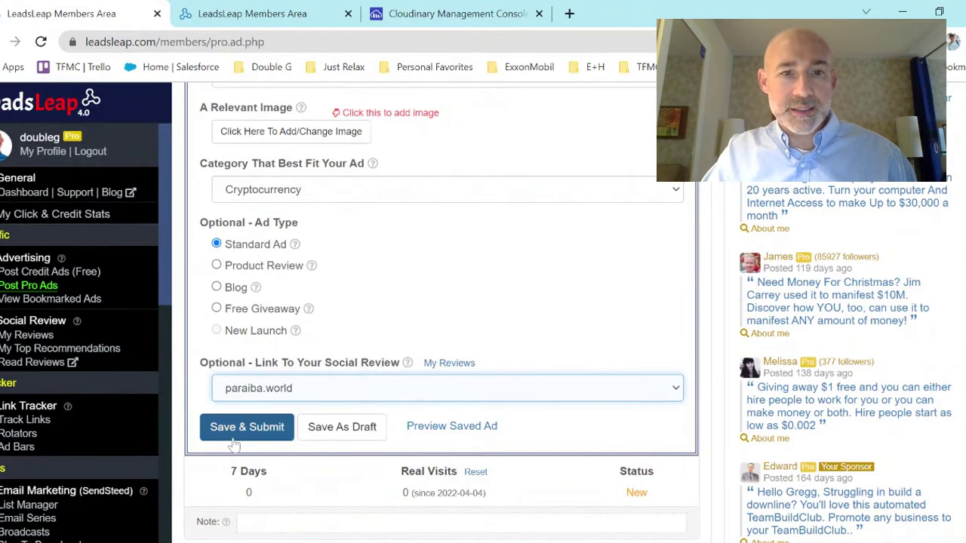
{"action": "left_click", "coordinate": [464, 432]}
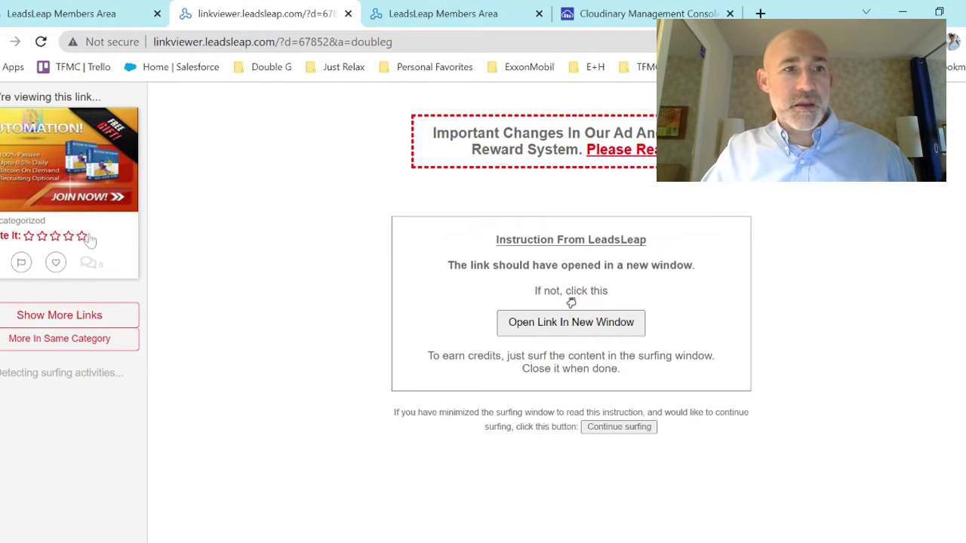
{"action": "left_click", "coordinate": [555, 327]}
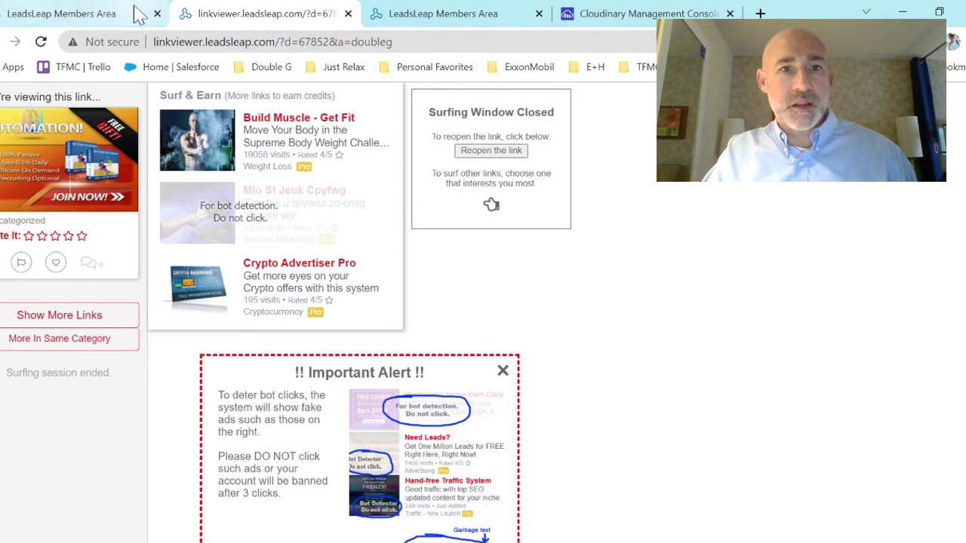
{"action": "left_click", "coordinate": [41, 14]}
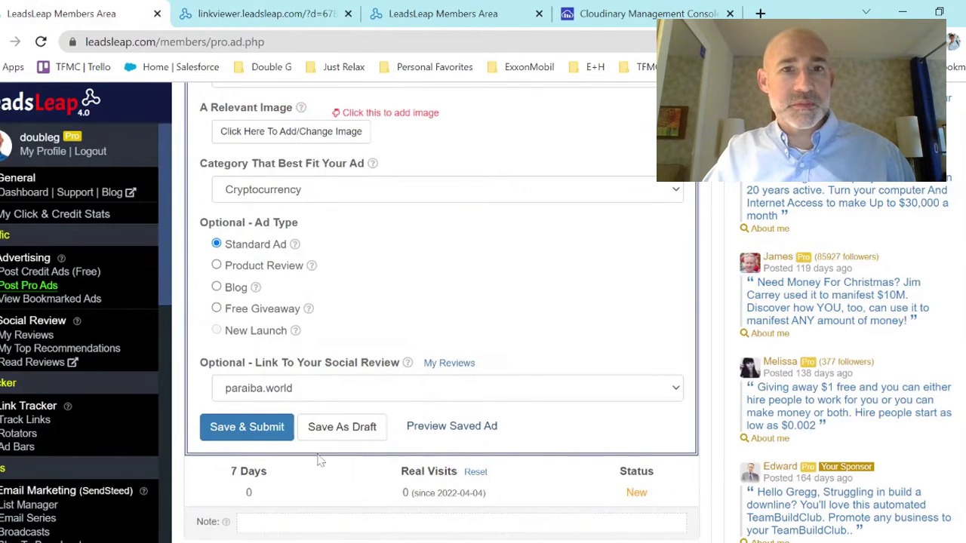
Save the ad as a draft, preview it with its link opened in a new window, and return to the ad form.
{"action": "left_click", "coordinate": [326, 429]}
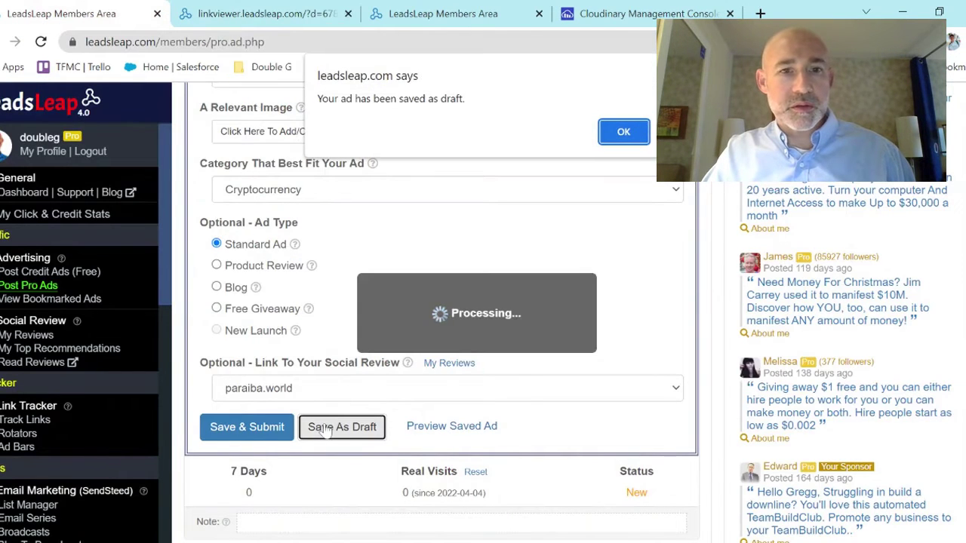
{"action": "left_click", "coordinate": [624, 133]}
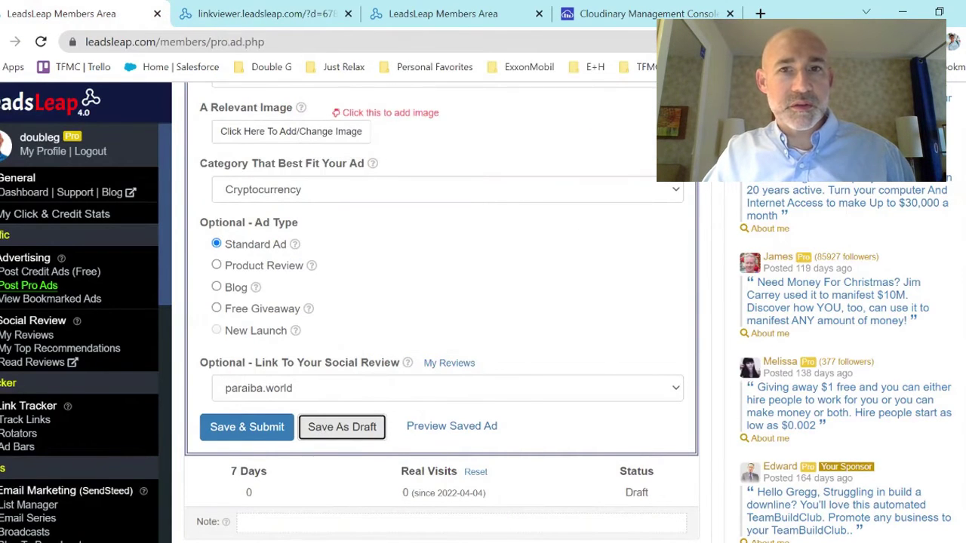
{"action": "left_click", "coordinate": [423, 427]}
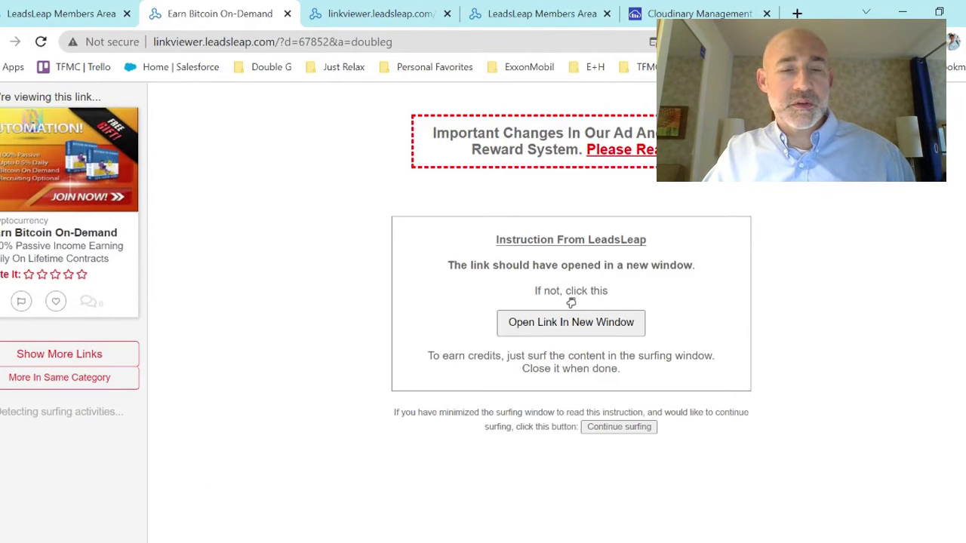
{"action": "left_click", "coordinate": [540, 326]}
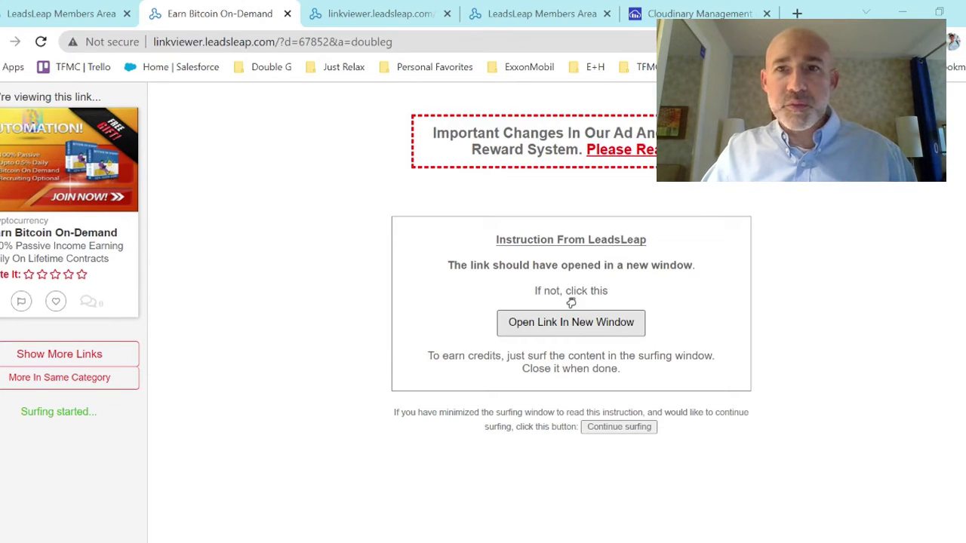
{"action": "left_click", "coordinate": [133, 20]}
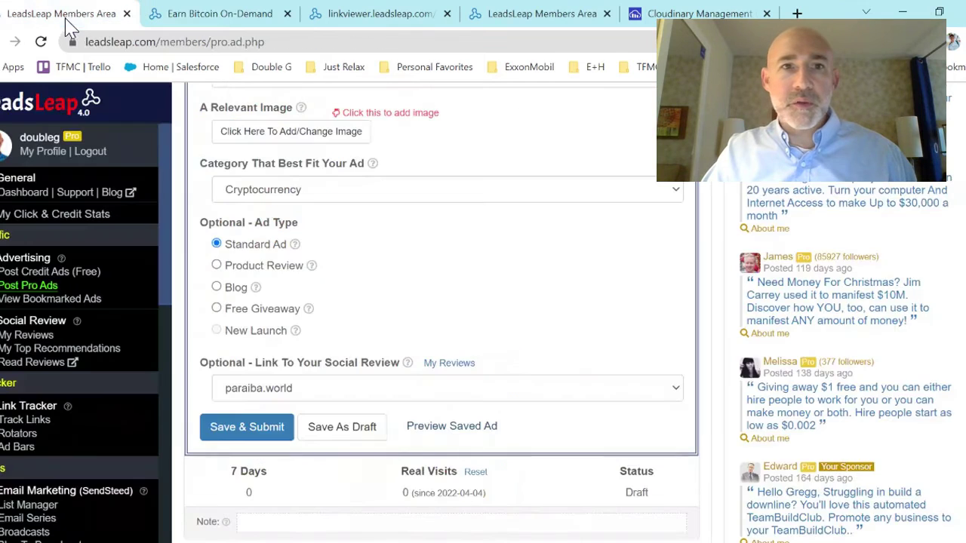
Submit the Earn Bitcoin On-Demand ad and close its editing form.
{"action": "left_click", "coordinate": [228, 439]}
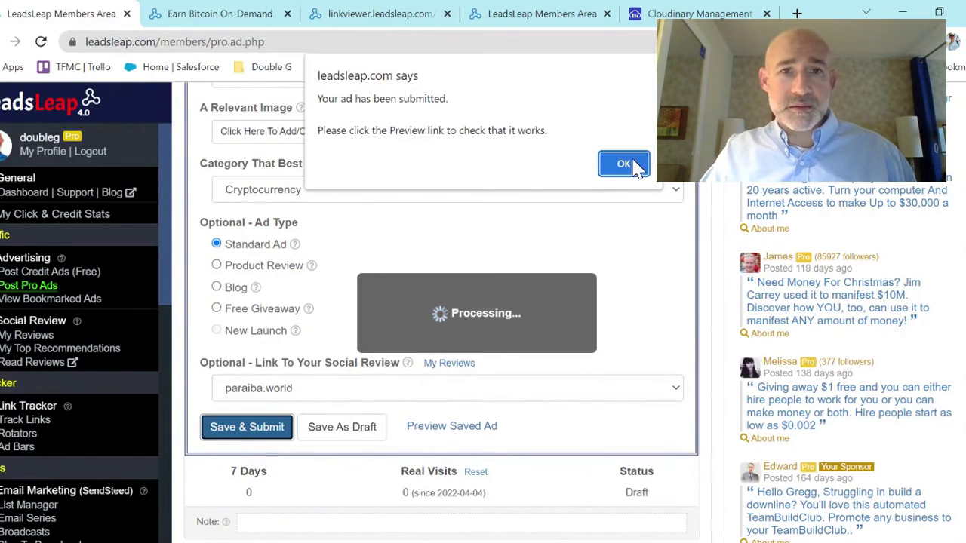
{"action": "left_click", "coordinate": [623, 165]}
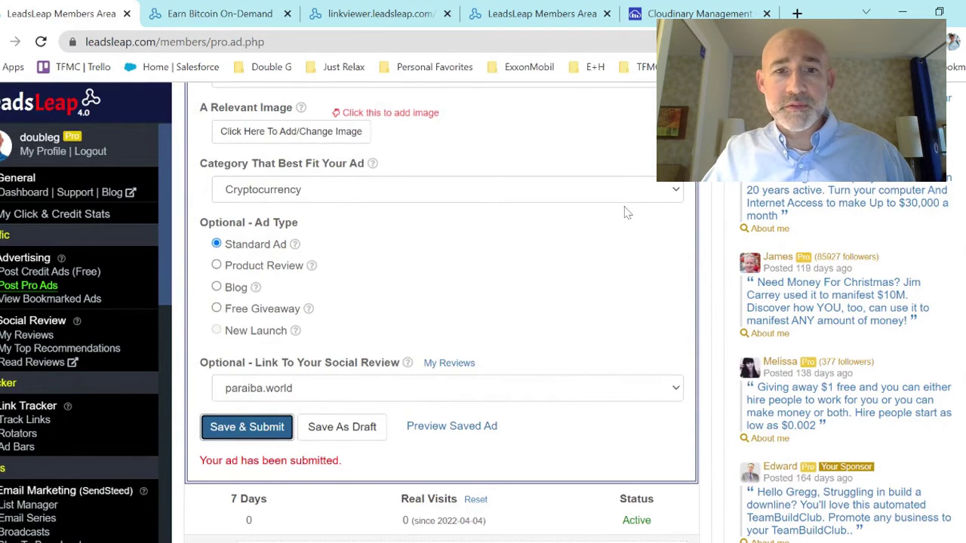
{"action": "scroll", "coordinate": [647, 333], "scroll_direction": "up", "scroll_amount": 5}
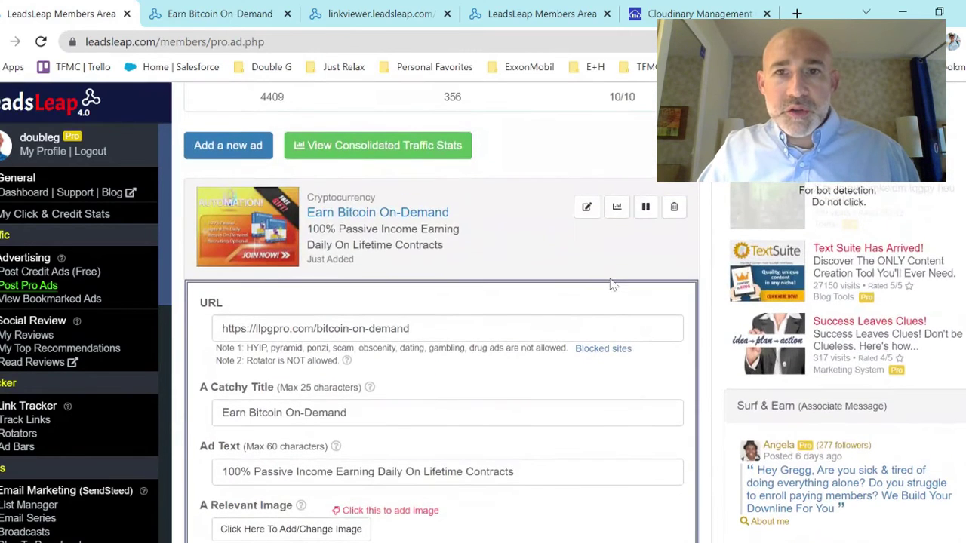
{"action": "left_click", "coordinate": [586, 207]}
Open the traffic details of the Daily Passive Income ad and review its real visits chart, period and visitor type filters.
{"action": "scroll", "coordinate": [592, 325], "scroll_direction": "down", "scroll_amount": 2}
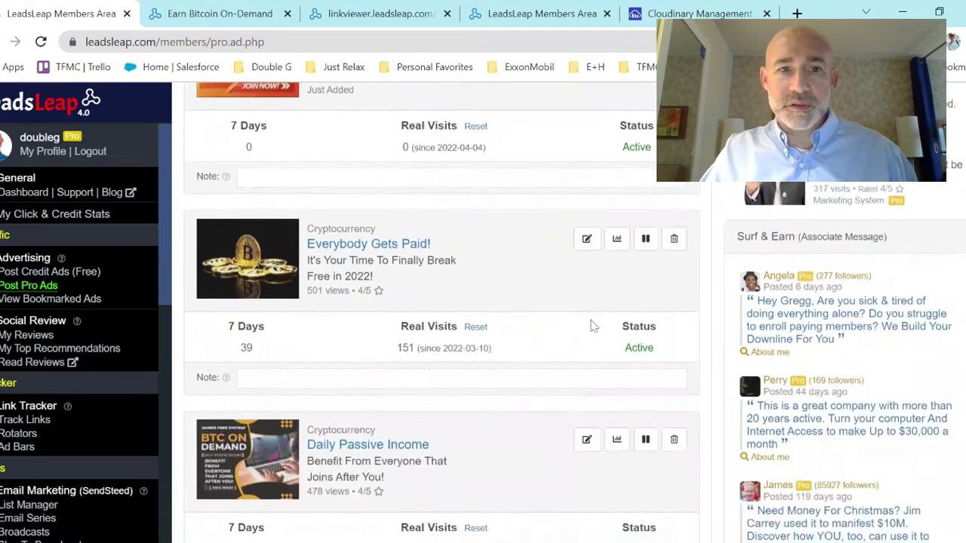
{"action": "scroll", "coordinate": [592, 326], "scroll_direction": "down", "scroll_amount": 2}
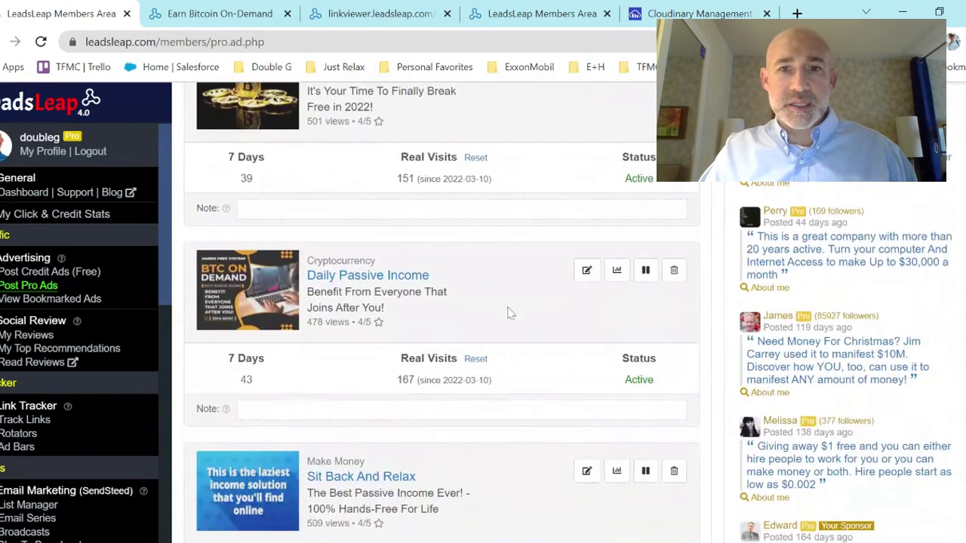
{"action": "scroll", "coordinate": [521, 311], "scroll_direction": "down", "scroll_amount": 3}
{"action": "scroll", "coordinate": [536, 309], "scroll_direction": "up", "scroll_amount": 3}
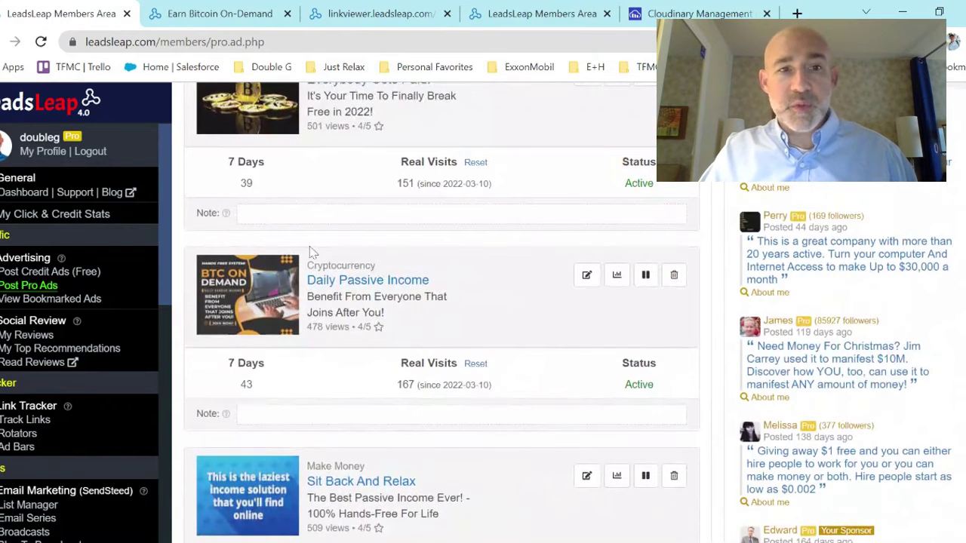
{"action": "left_click", "coordinate": [616, 277]}
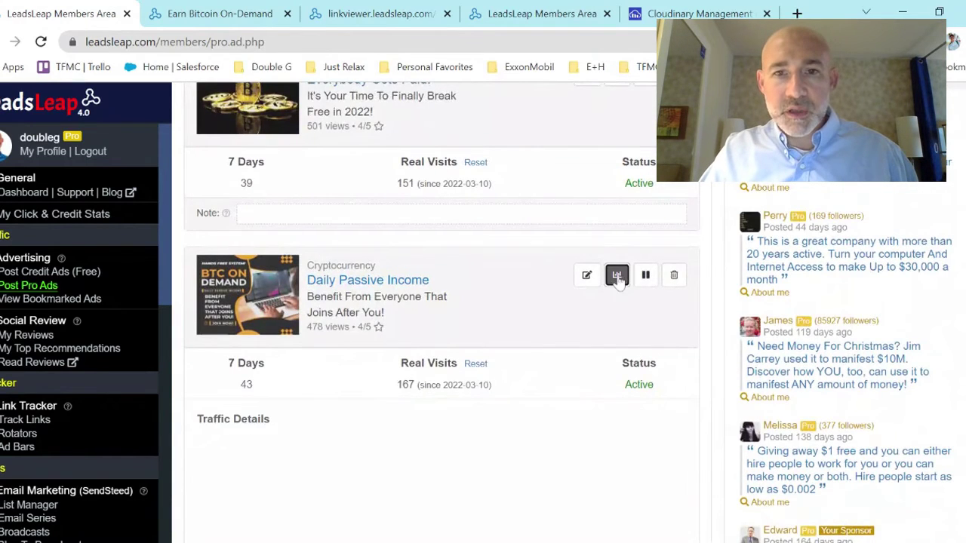
{"action": "scroll", "coordinate": [516, 308], "scroll_direction": "down", "scroll_amount": 2}
{"action": "scroll", "coordinate": [517, 308], "scroll_direction": "down", "scroll_amount": 1}
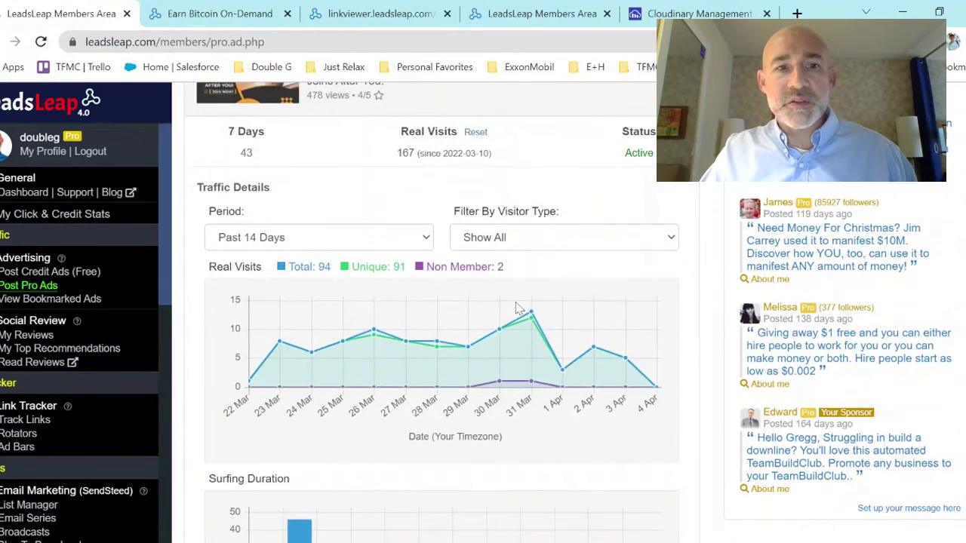
{"action": "scroll", "coordinate": [518, 308], "scroll_direction": "down", "scroll_amount": 1}
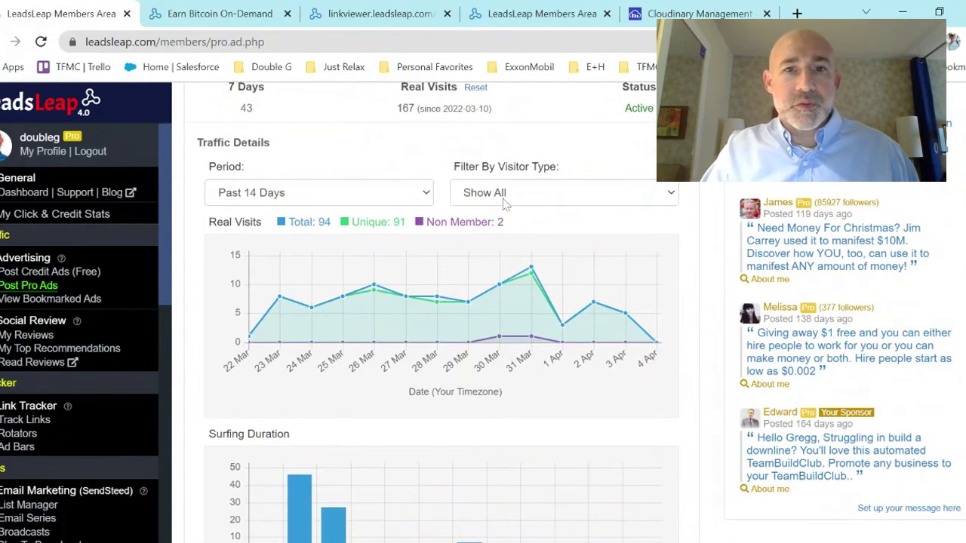
{"action": "left_click", "coordinate": [528, 201]}
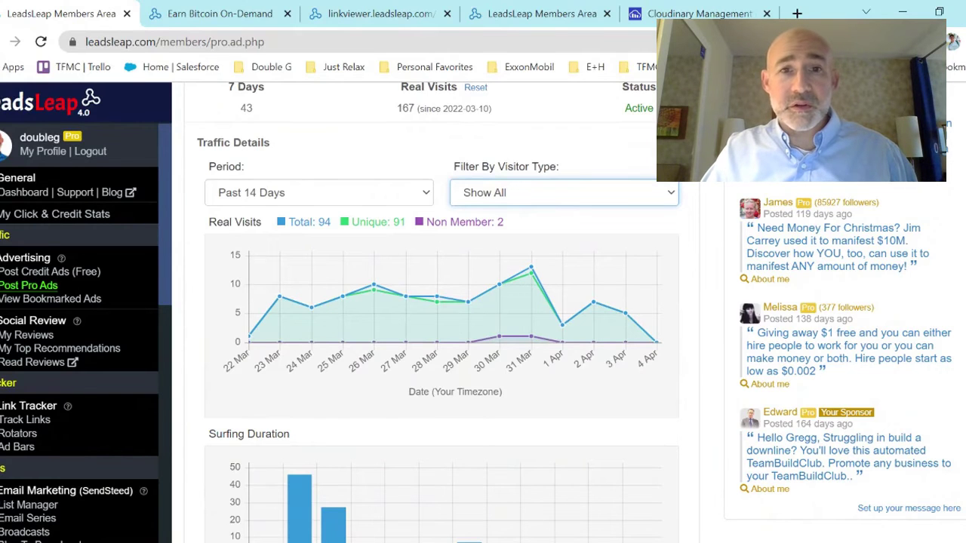
{"action": "left_click", "coordinate": [366, 197]}
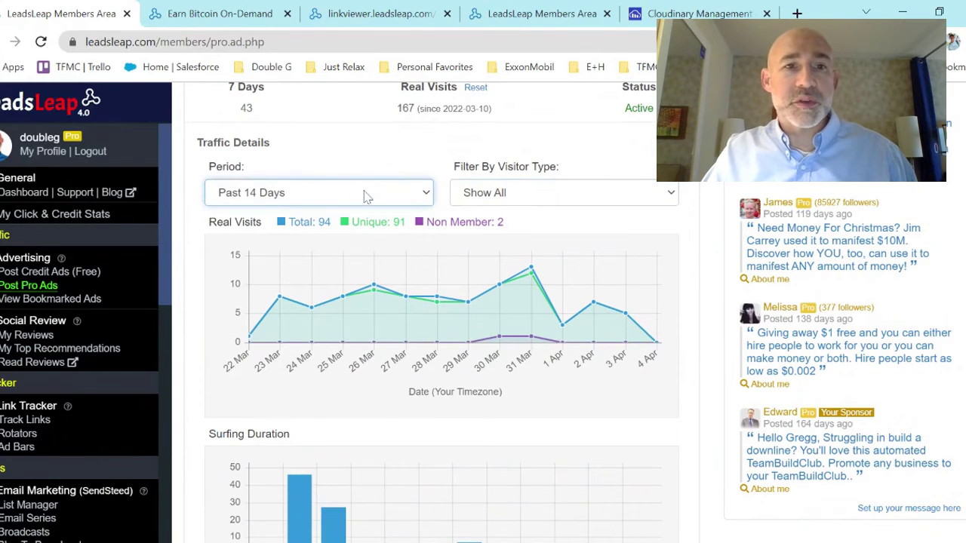
Examine how long visitors stayed on the Daily Passive Income ad in its Surfing Duration chart.
{"action": "scroll", "coordinate": [626, 320], "scroll_direction": "down", "scroll_amount": 3}
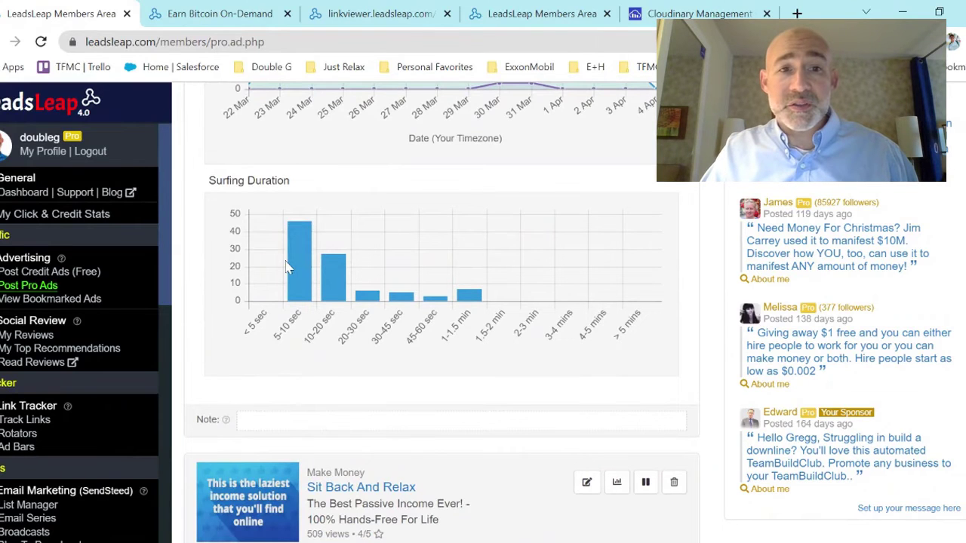
{"action": "scroll", "coordinate": [507, 291], "scroll_direction": "up", "scroll_amount": 2}
{"action": "scroll", "coordinate": [507, 291], "scroll_direction": "up", "scroll_amount": 3}
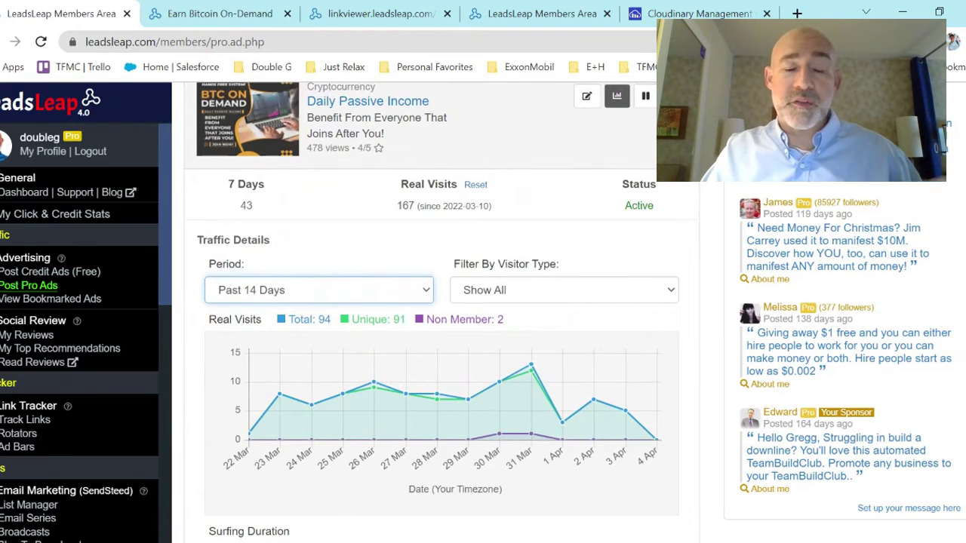
{"action": "scroll", "coordinate": [507, 291], "scroll_direction": "down", "scroll_amount": 3}
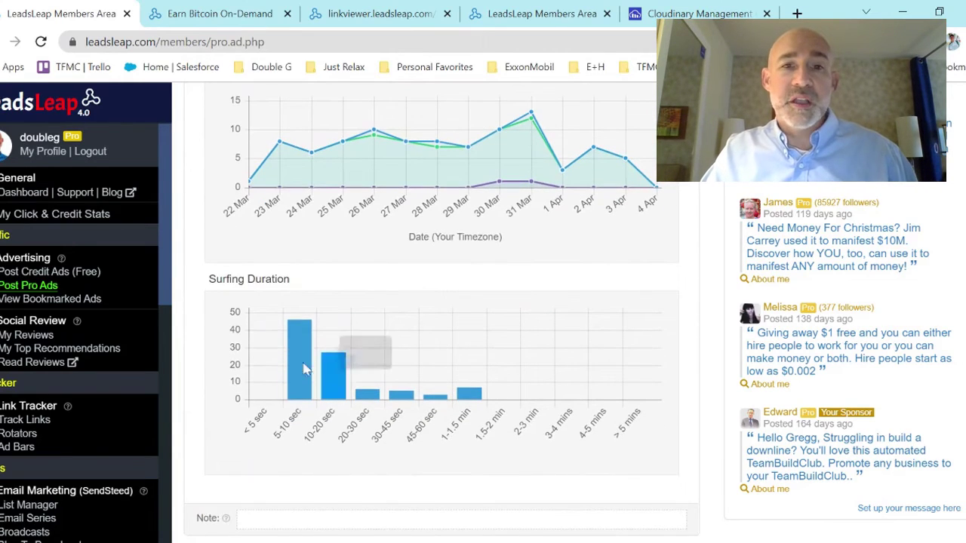
{"action": "mouse_move", "coordinate": [302, 381]}
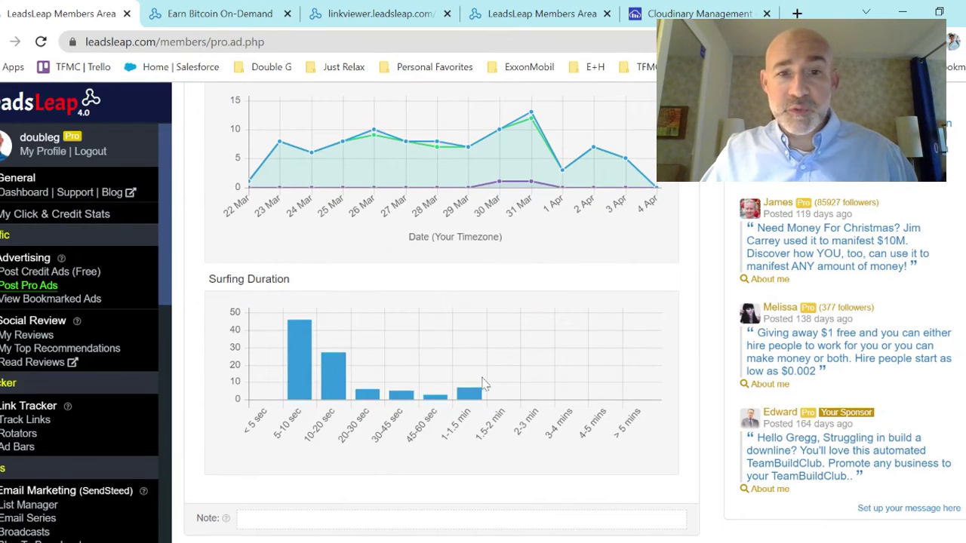
{"action": "mouse_move", "coordinate": [477, 400]}
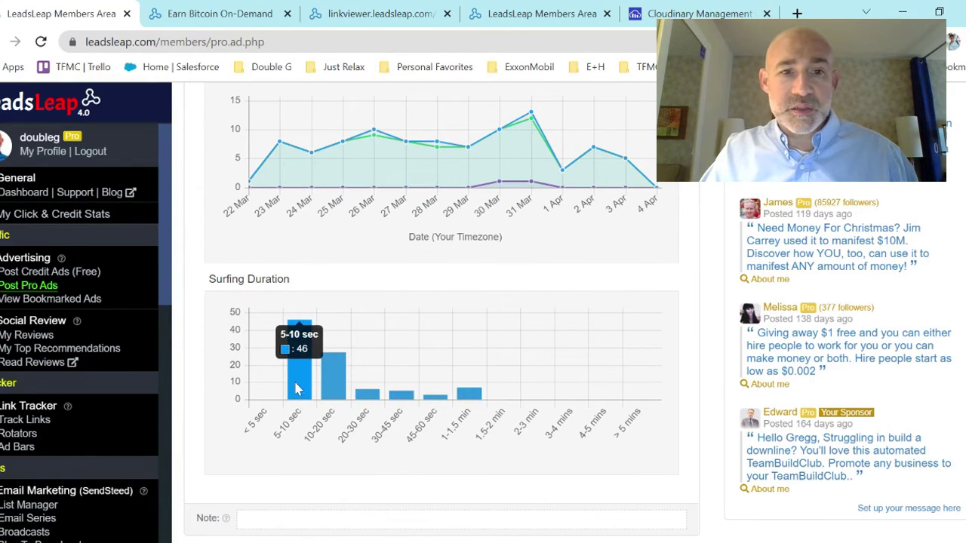
{"action": "mouse_move", "coordinate": [332, 390]}
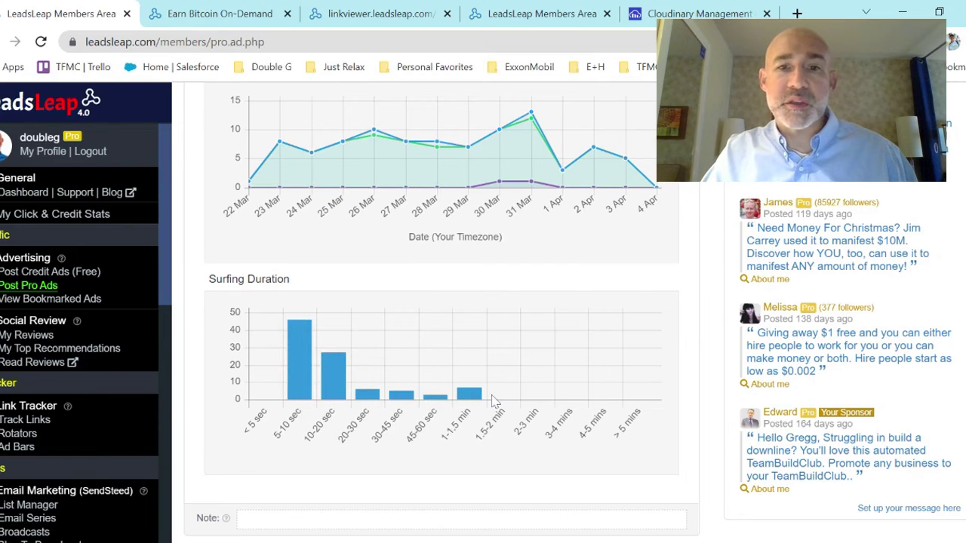
{"action": "scroll", "coordinate": [495, 400], "scroll_direction": "down", "scroll_amount": 2}
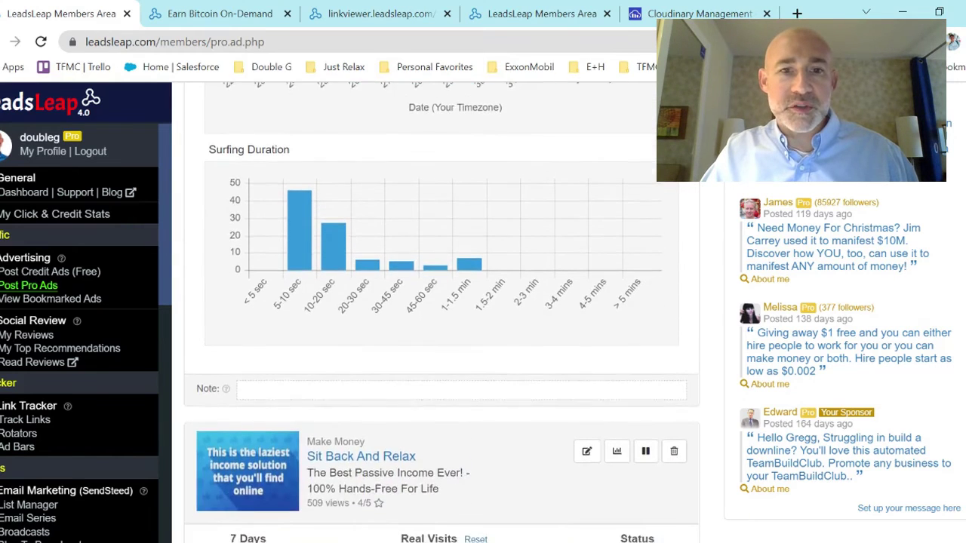
Review the Daily Passive Income ad's visit figures once more and close its traffic details.
{"action": "scroll", "coordinate": [495, 400], "scroll_direction": "up", "scroll_amount": 4}
{"action": "scroll", "coordinate": [441, 313], "scroll_direction": "up", "scroll_amount": 2}
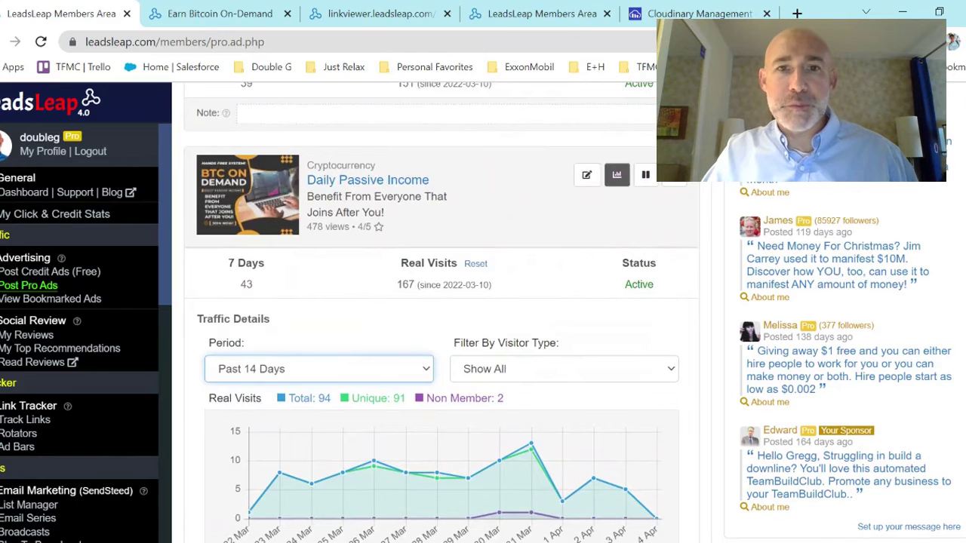
{"action": "scroll", "coordinate": [441, 313], "scroll_direction": "down", "scroll_amount": 1}
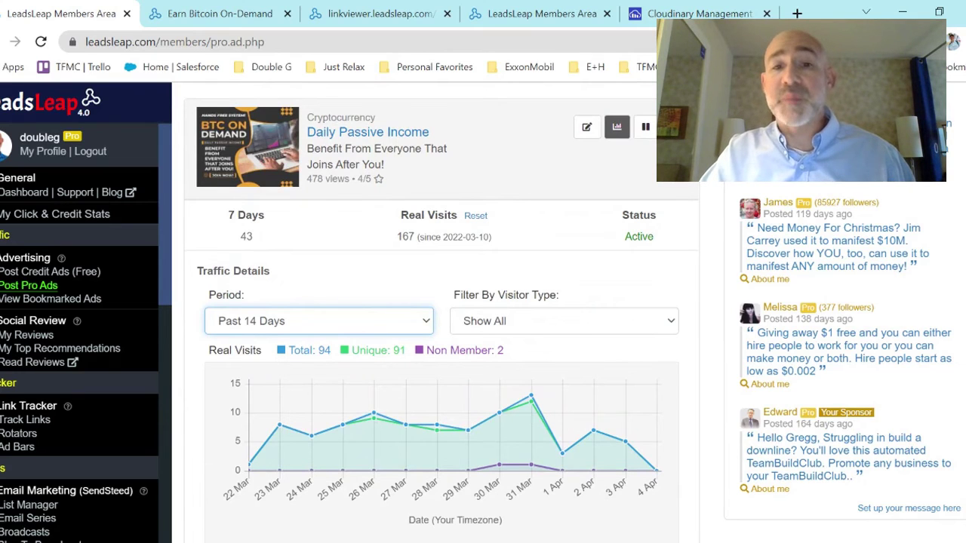
{"action": "scroll", "coordinate": [669, 390], "scroll_direction": "down", "scroll_amount": 2}
{"action": "scroll", "coordinate": [669, 391], "scroll_direction": "up", "scroll_amount": 4}
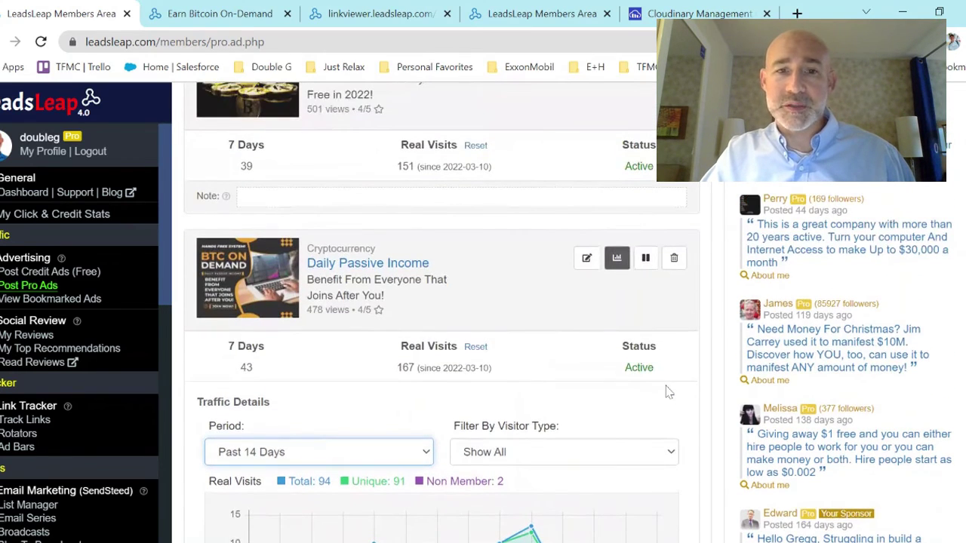
{"action": "left_click", "coordinate": [617, 259]}
{"action": "left_click", "coordinate": [619, 261]}
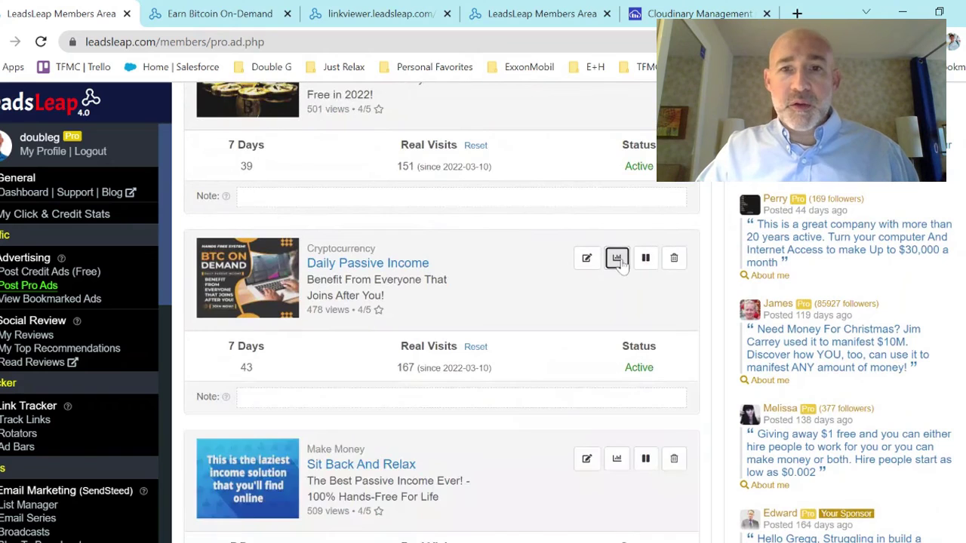